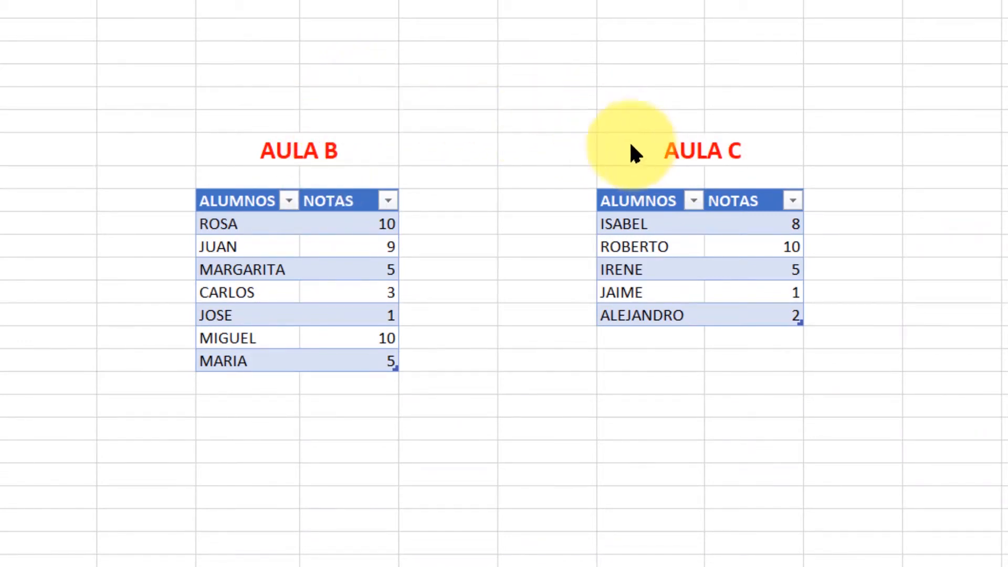
# Load the AULA B table from the sheet into the Power Query Editor as a new query.
pyautogui.click(237, 207)
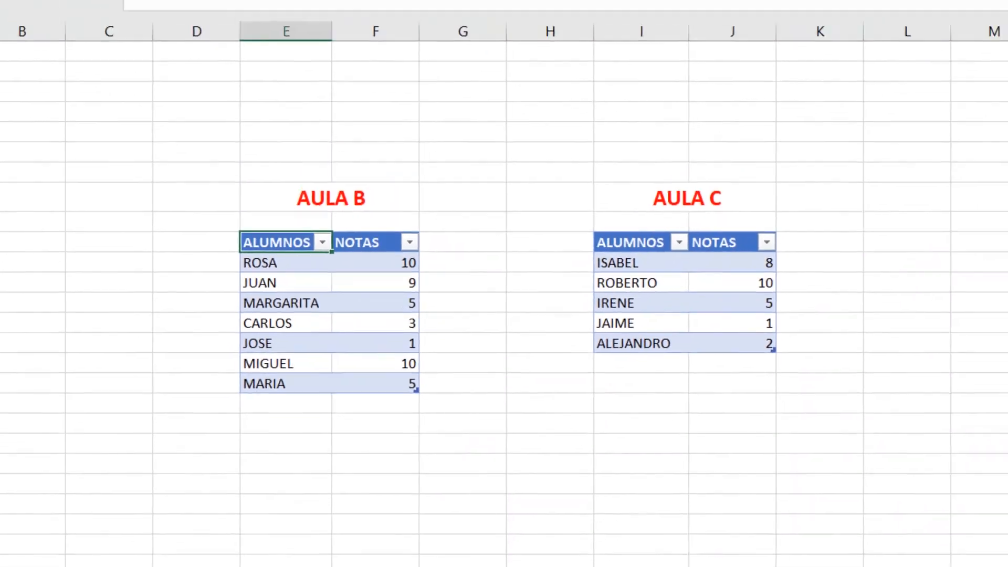
pyautogui.click(294, 37)
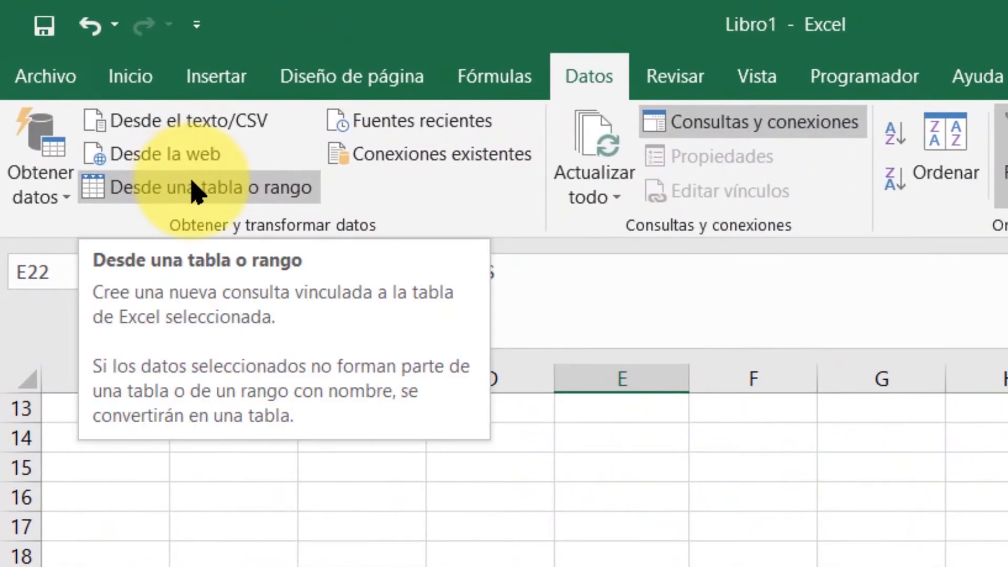
pyautogui.click(194, 189)
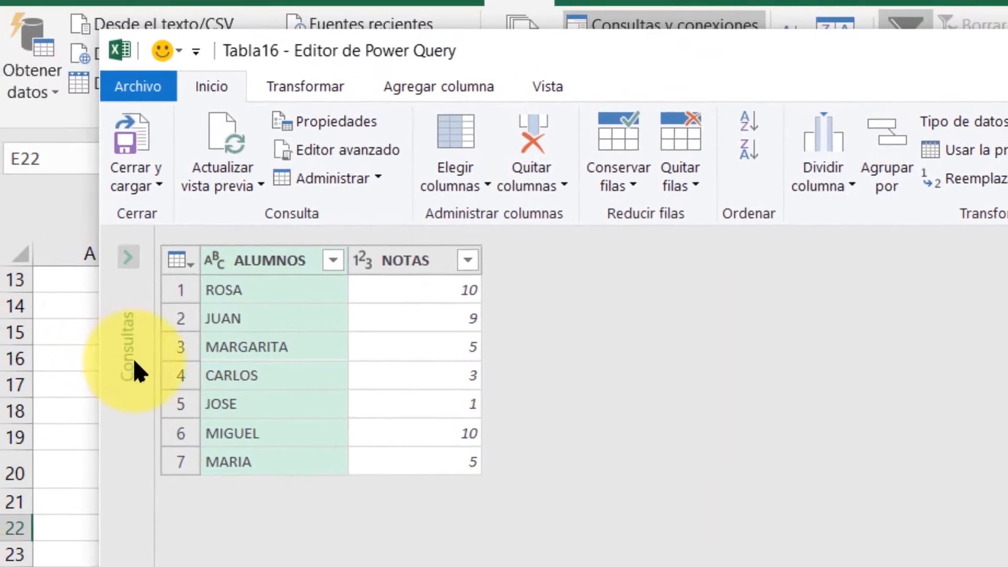
# Rename the newly imported Tabla16 query as AULA B.
pyautogui.click(131, 259)
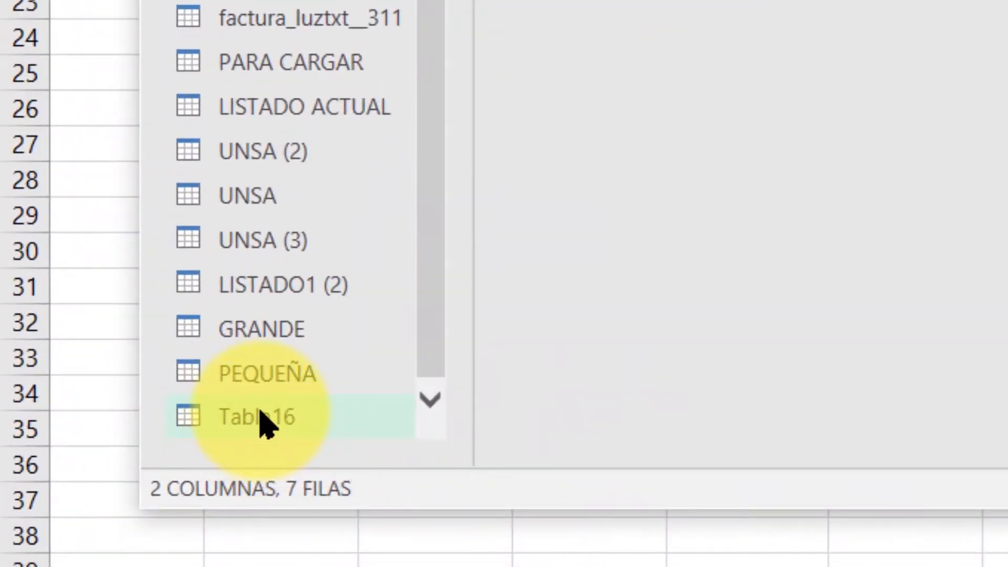
pyautogui.rightClick(261, 416)
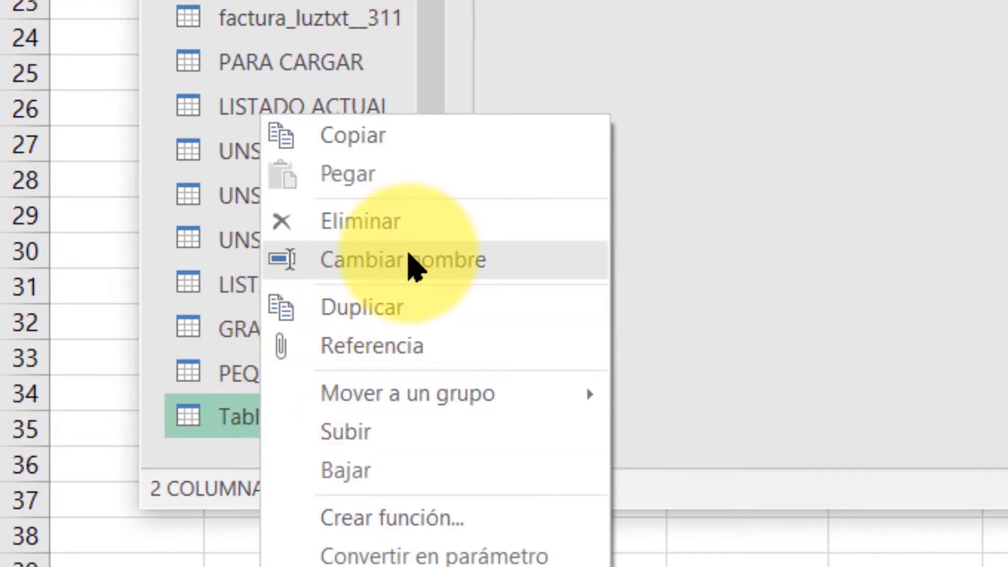
pyautogui.click(414, 268)
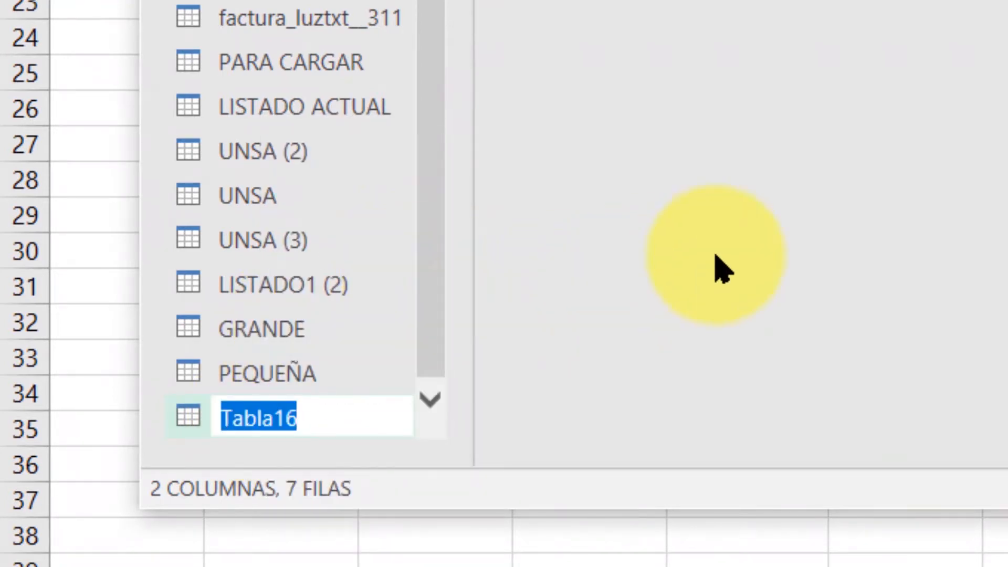
pyautogui.write('AULA B')
pyautogui.press('Return')
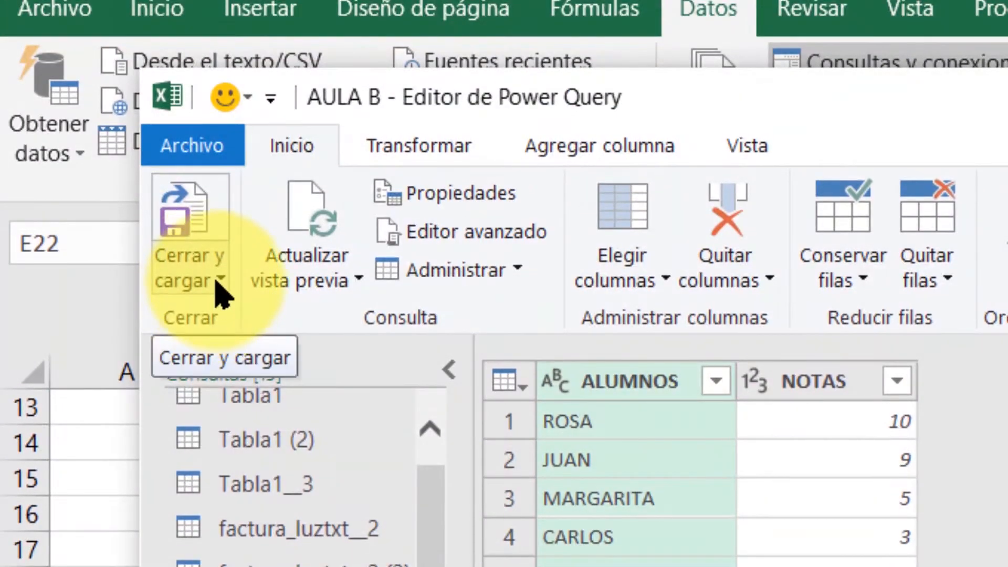
# Close the editor and load the AULA B query as a connection only.
pyautogui.click(220, 284)
pyautogui.click(257, 358)
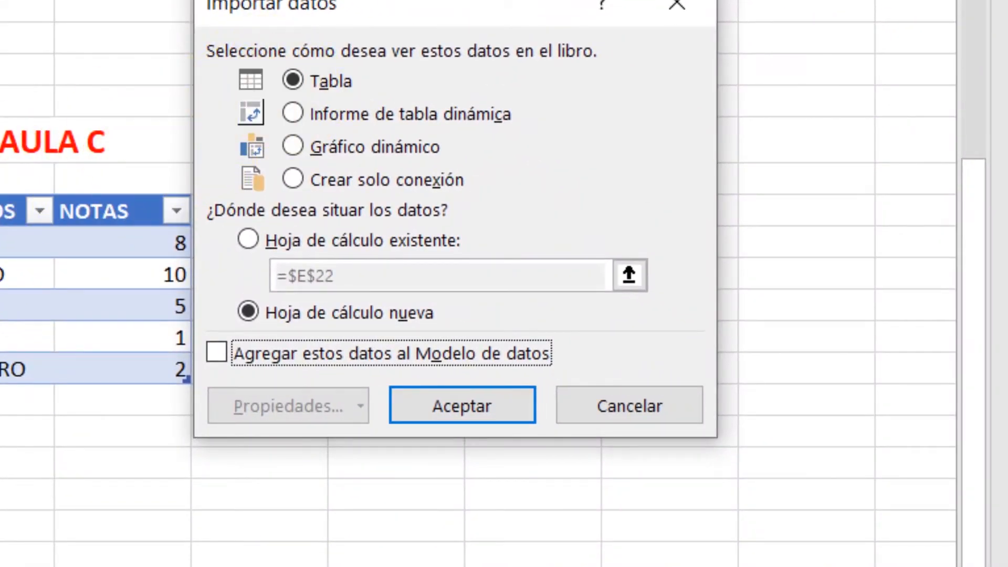
pyautogui.click(293, 178)
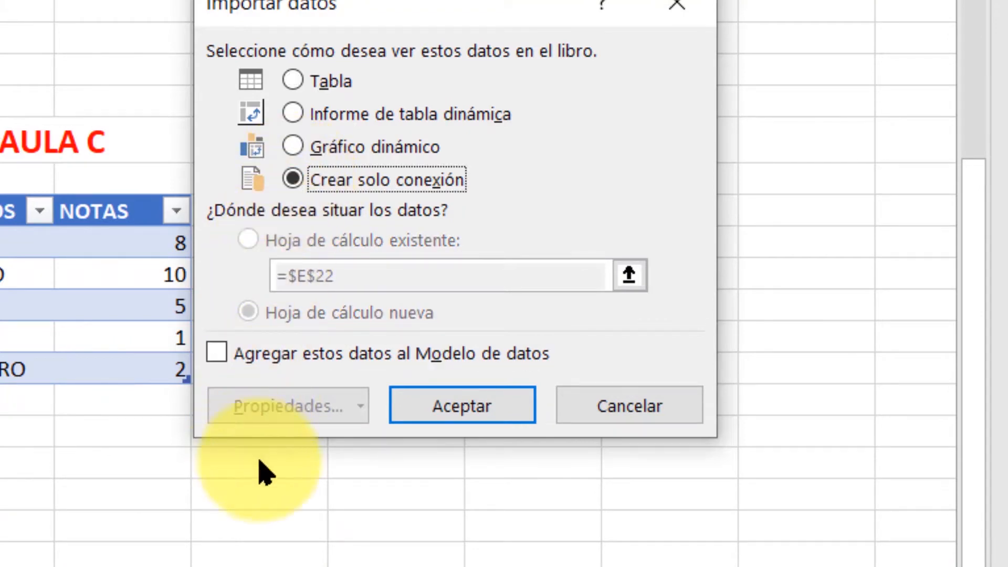
pyautogui.click(461, 407)
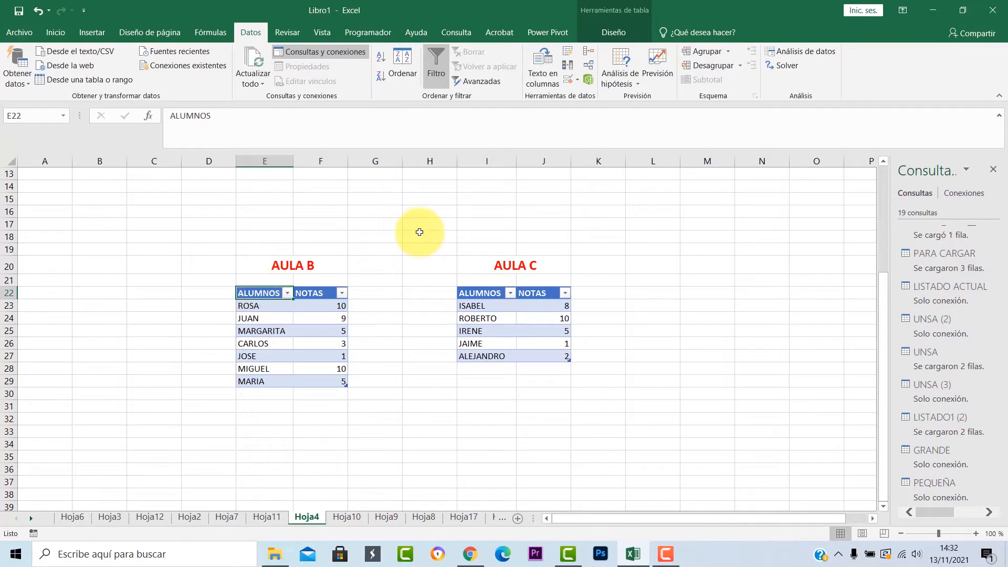
# Load the AULA C table into the Power Query Editor and rename its query AULA C.
pyautogui.click(484, 295)
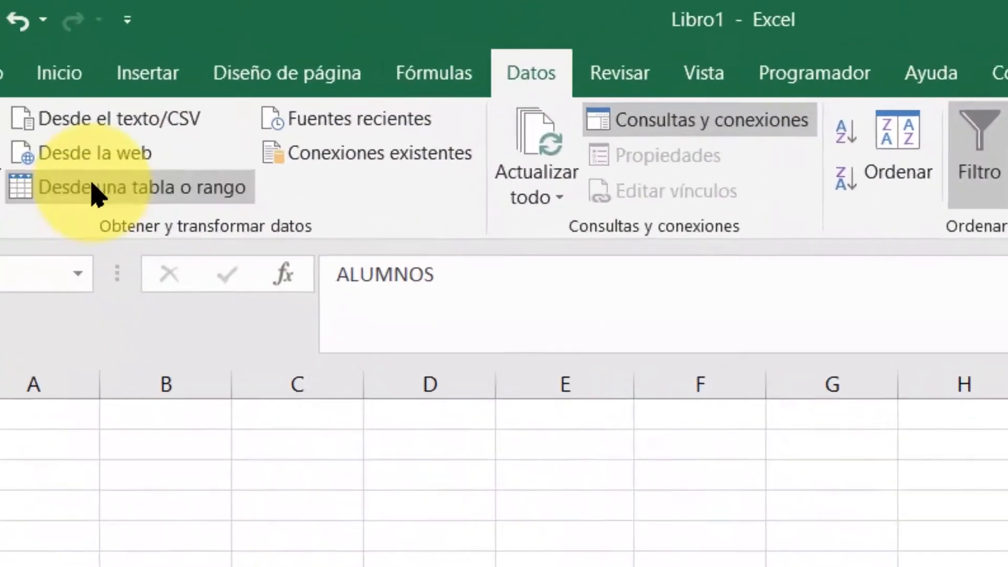
pyautogui.click(93, 187)
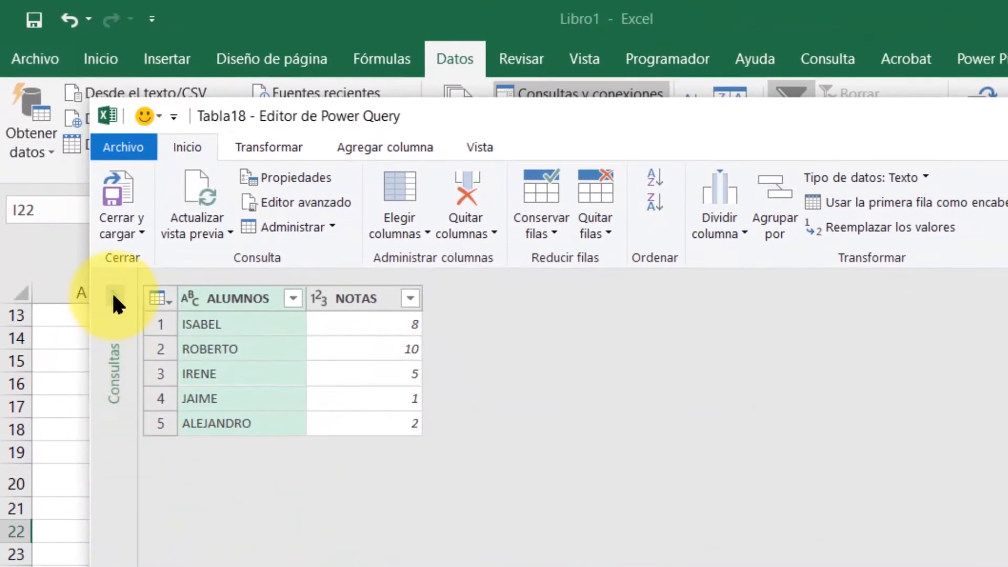
pyautogui.click(113, 294)
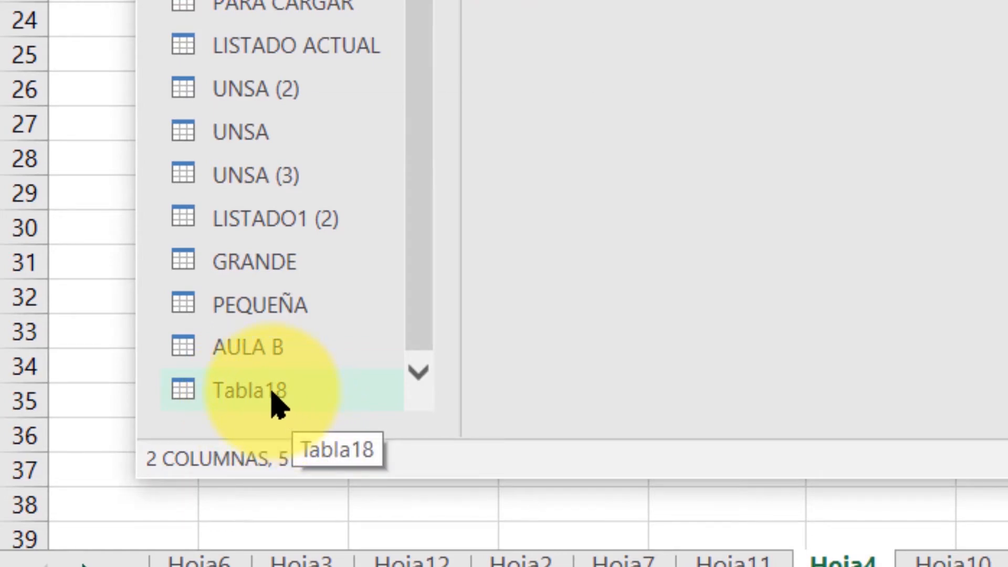
pyautogui.rightClick(278, 404)
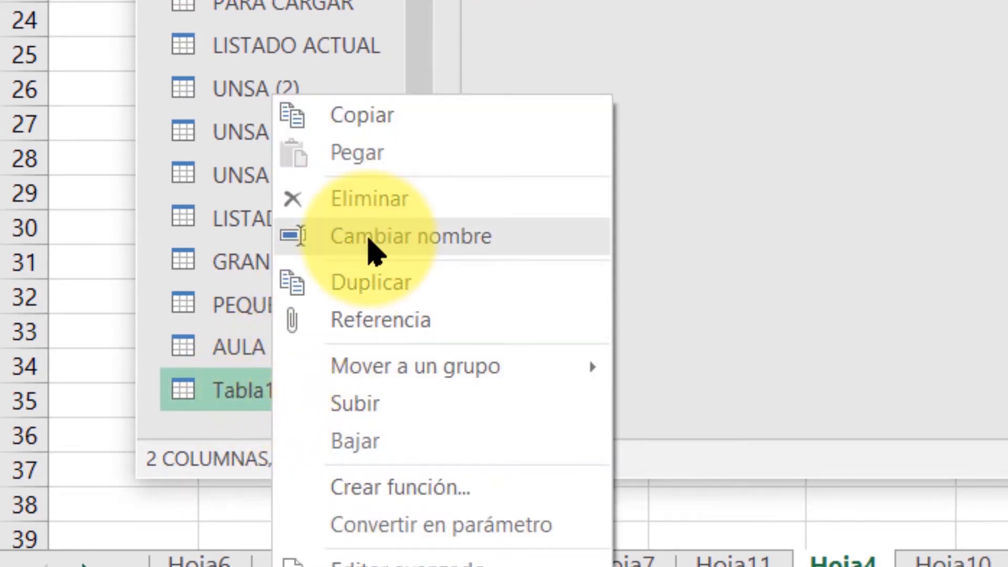
pyautogui.click(373, 251)
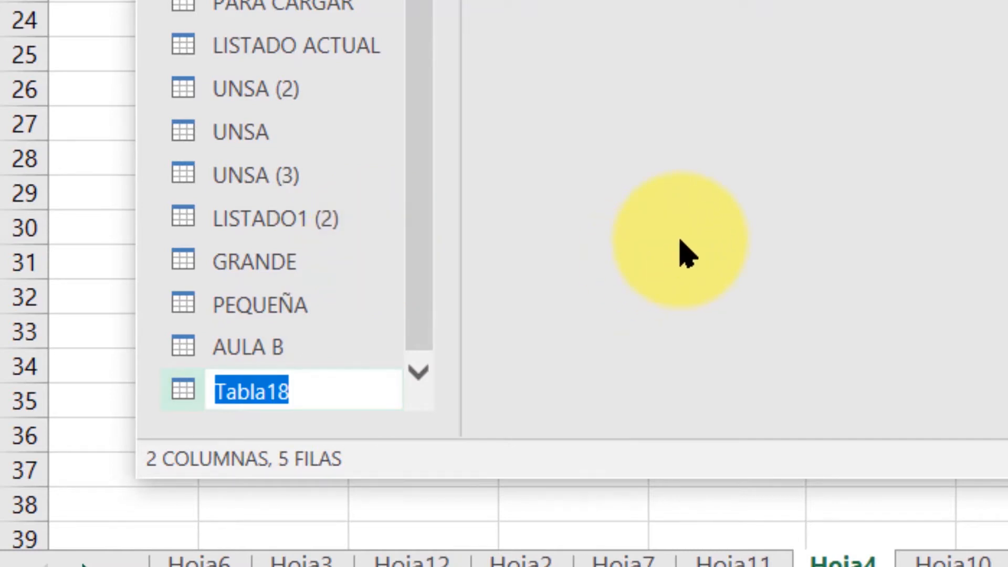
pyautogui.write('AULA C')
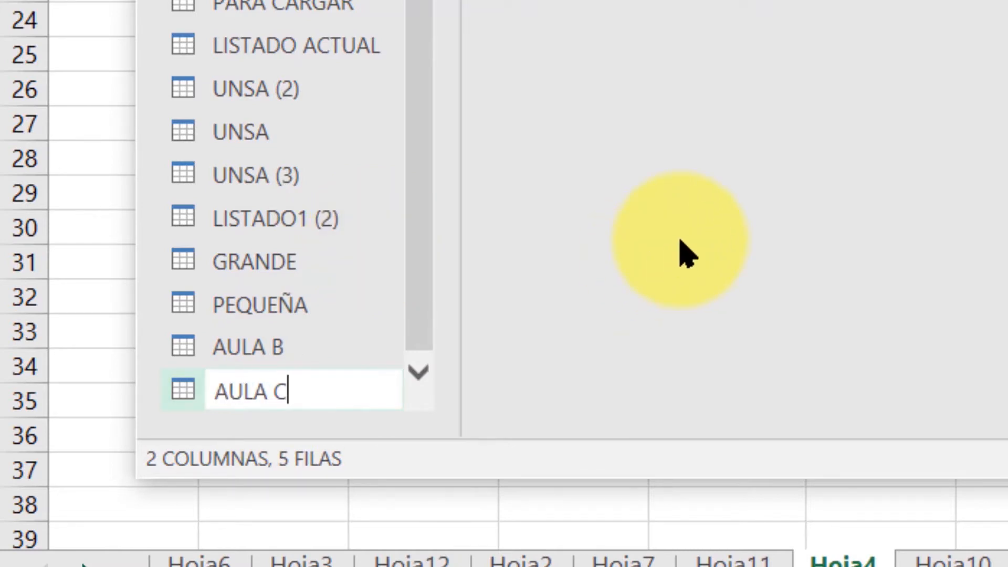
pyautogui.press('Return')
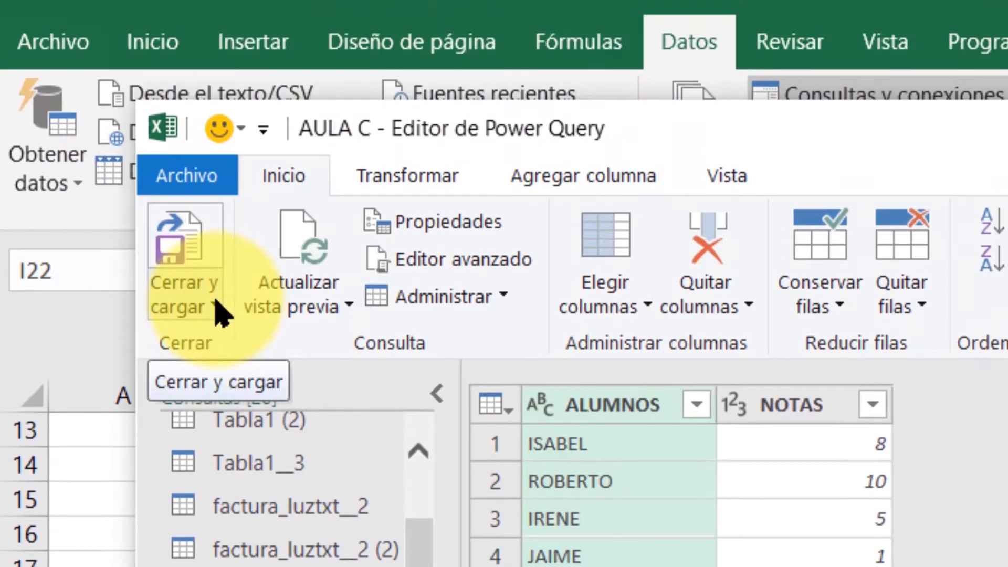
# Close the editor and load the AULA C query as a connection only.
pyautogui.click(215, 302)
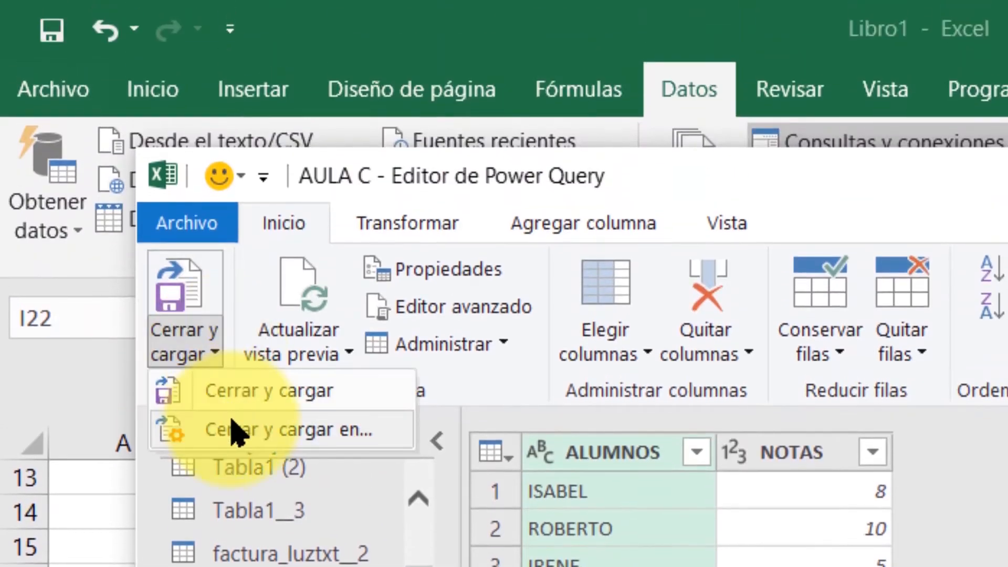
pyautogui.click(231, 429)
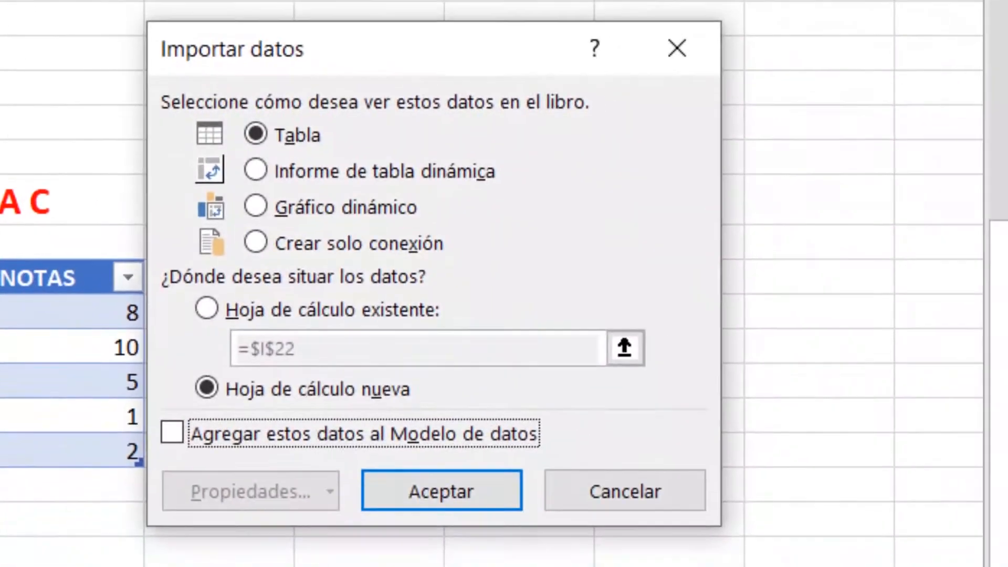
pyautogui.click(255, 243)
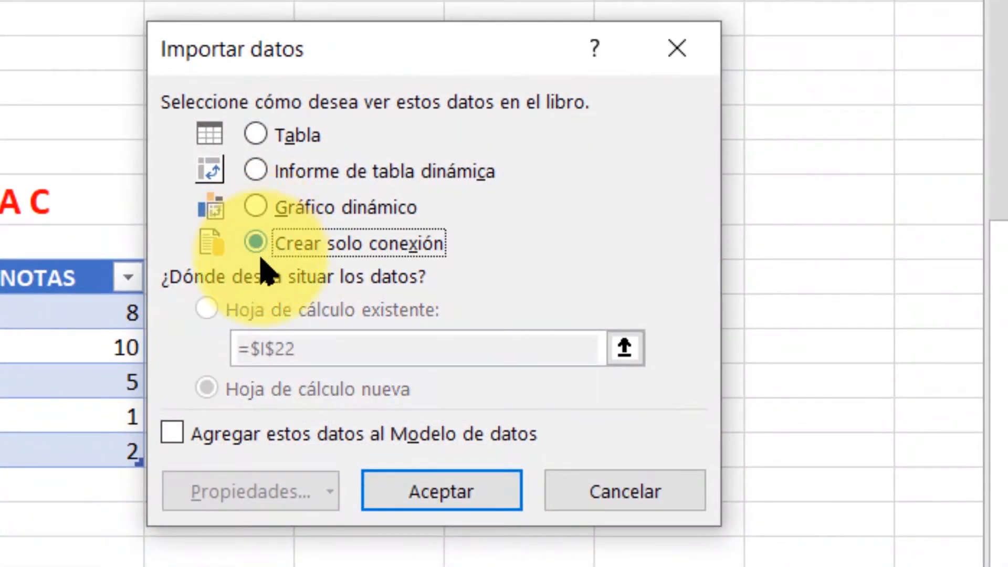
pyautogui.click(450, 494)
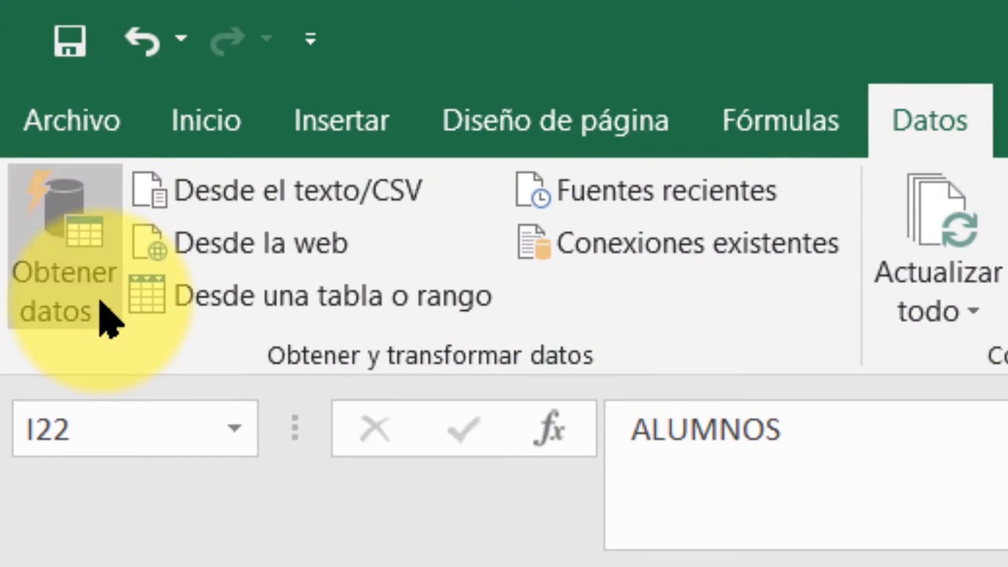
pyautogui.click(101, 293)
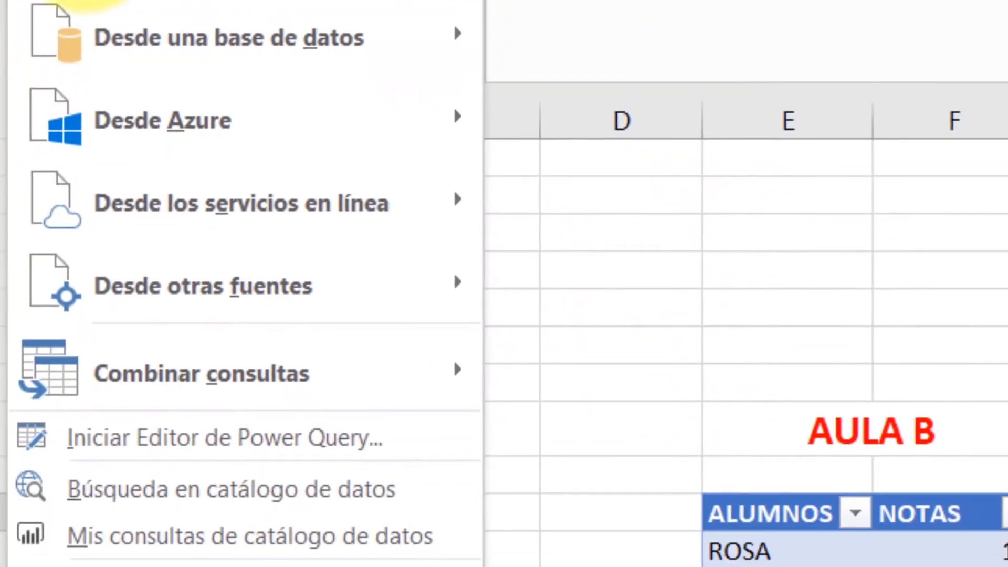
pyautogui.moveTo(137, 360)
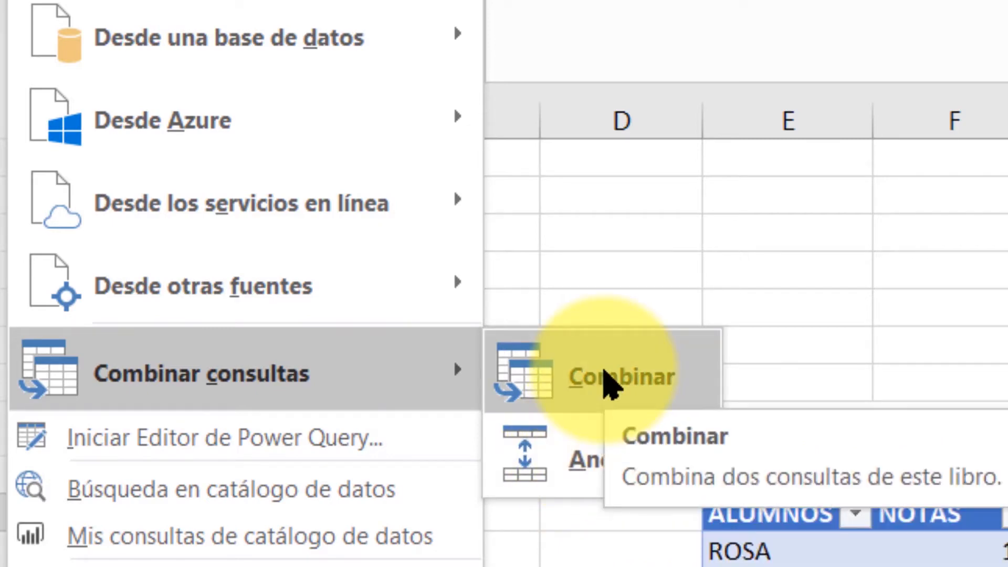
pyautogui.click(608, 381)
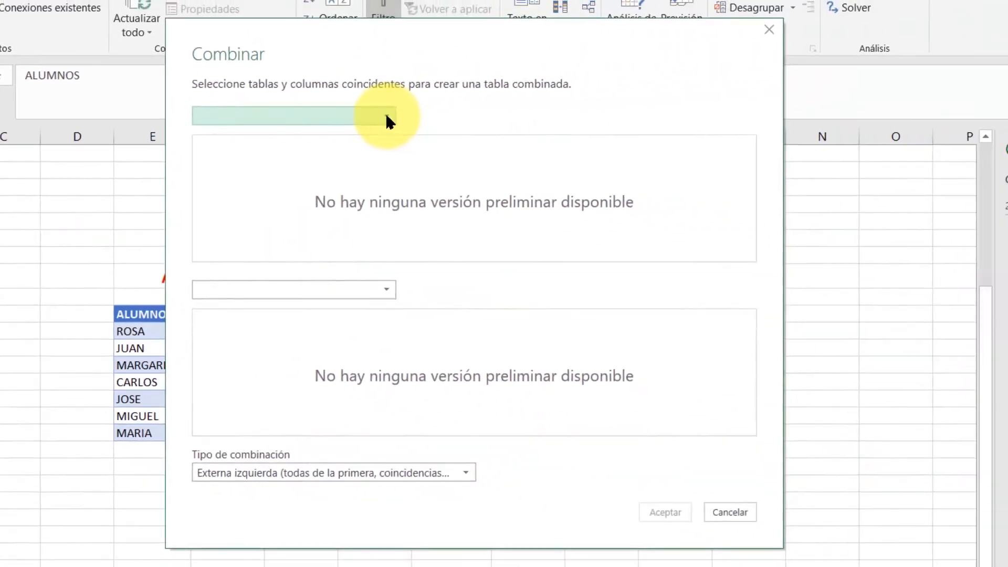
pyautogui.click(387, 120)
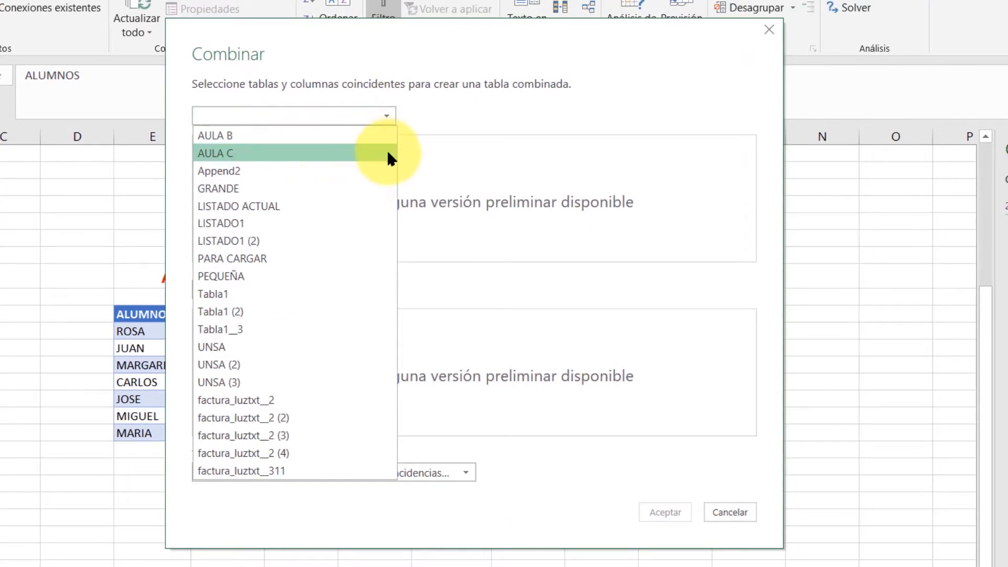
pyautogui.click(432, 151)
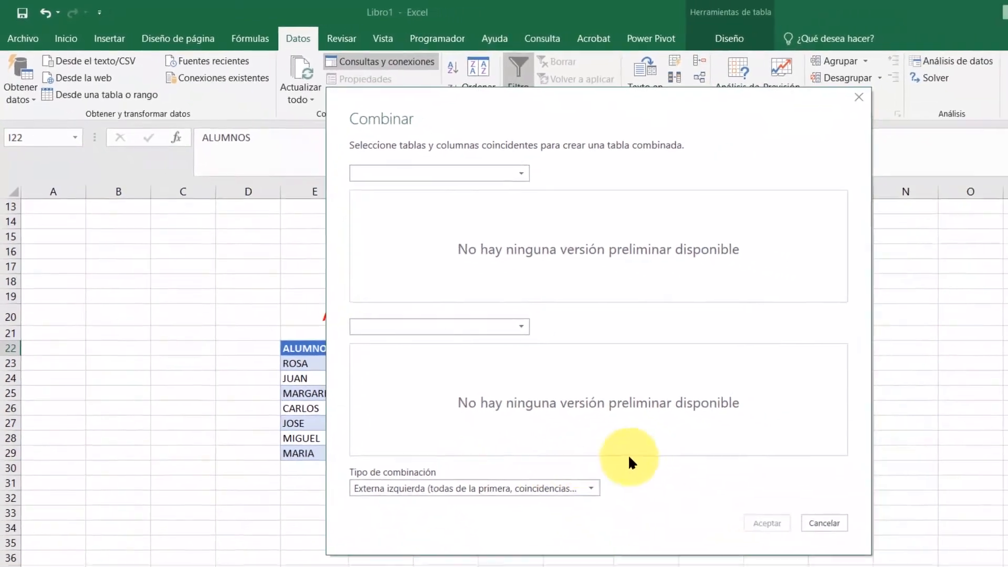
pyautogui.click(823, 523)
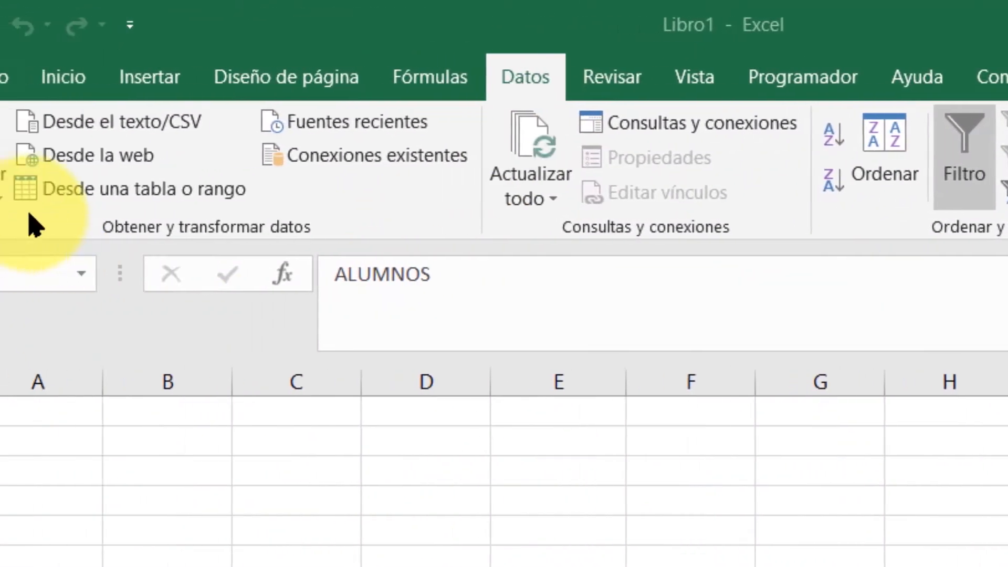
# Launch the Power Query Editor from the workbook and open the AULA B query.
pyautogui.click(68, 200)
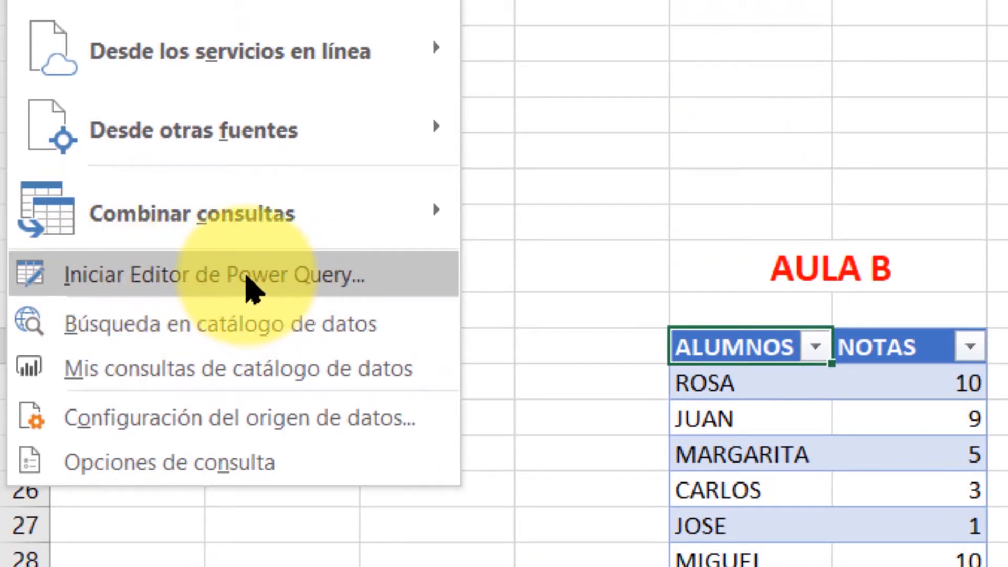
pyautogui.click(250, 289)
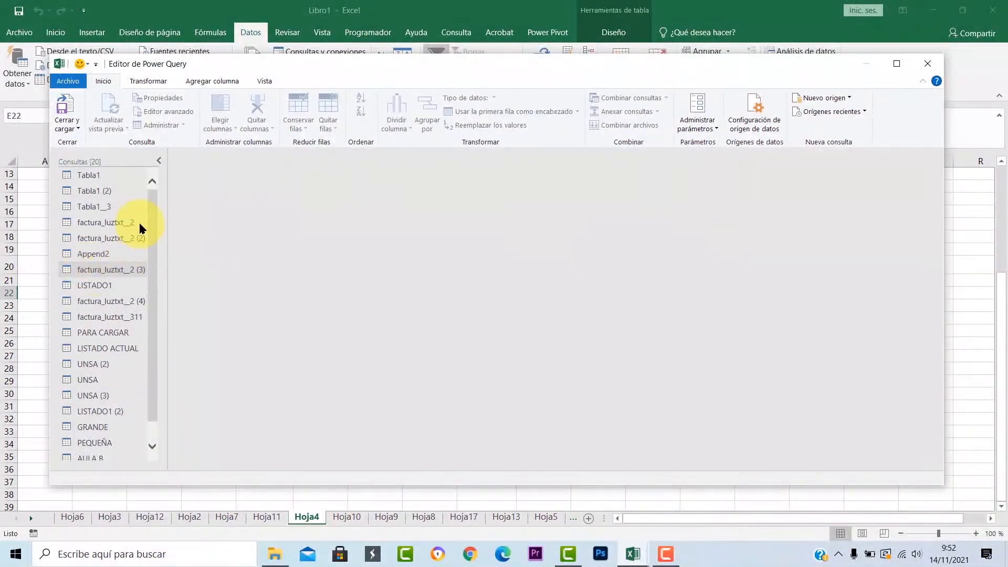
pyautogui.moveTo(152, 243); pyautogui.dragTo(142, 351)
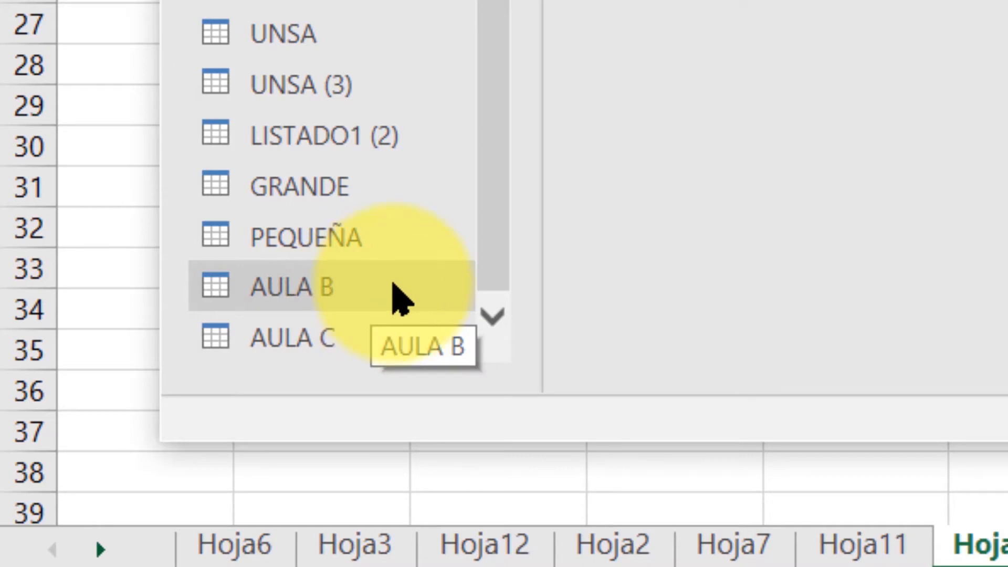
pyautogui.doubleClick(348, 293)
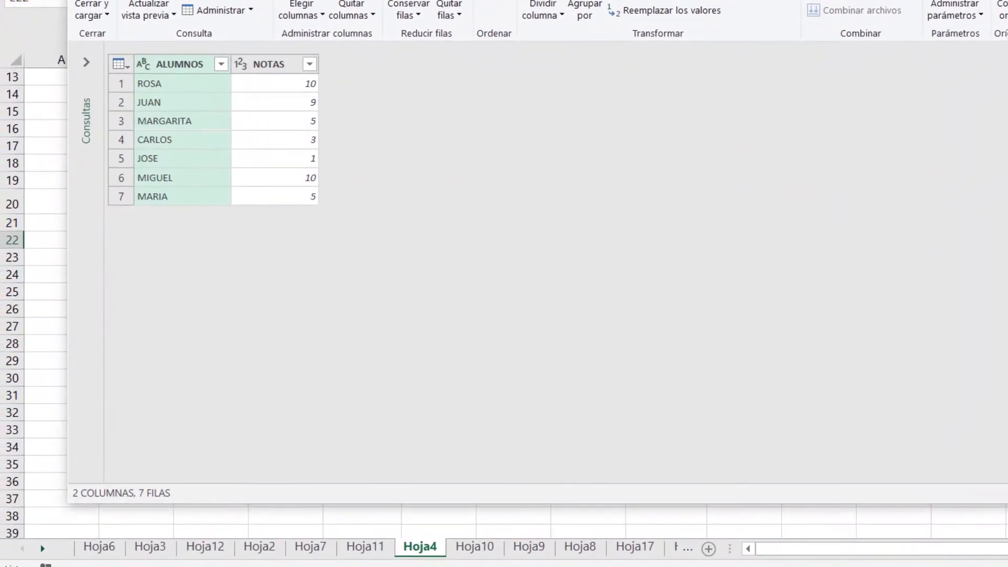
# Show the list of queries and select the AULA B query for merging.
pyautogui.click(86, 62)
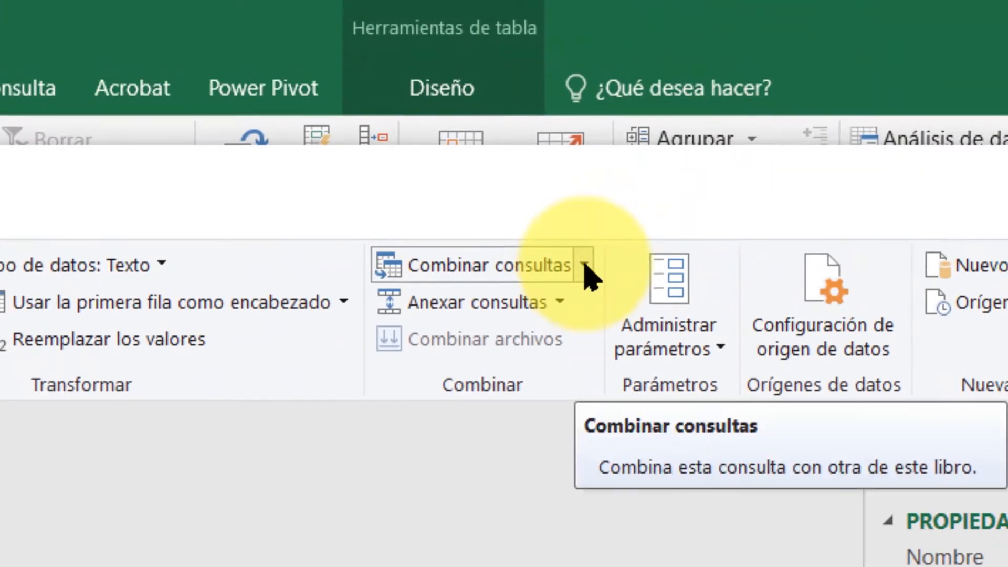
pyautogui.click(586, 267)
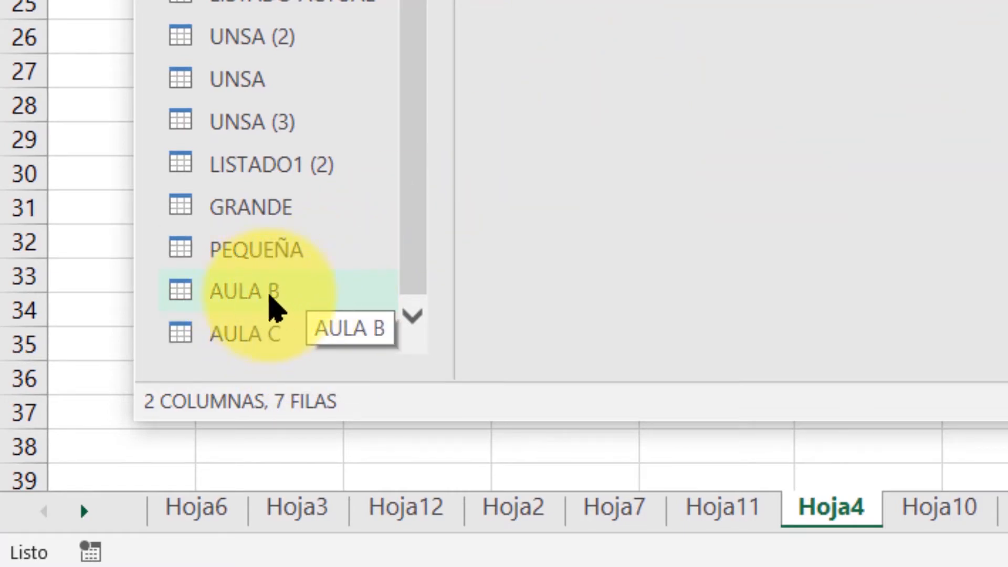
pyautogui.click(263, 297)
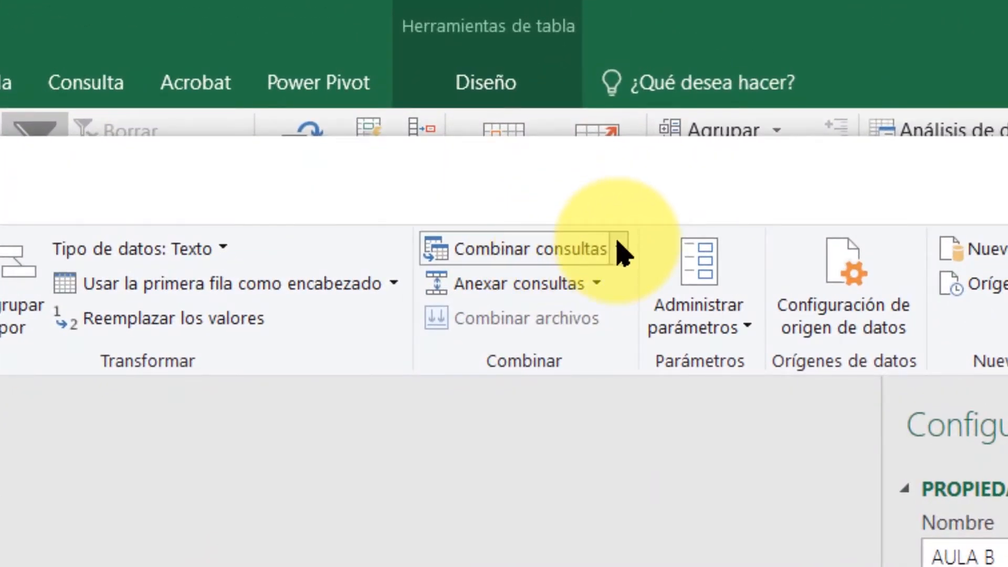
# Start merging into the current AULA B query and choose AULA C as the second table.
pyautogui.click(620, 250)
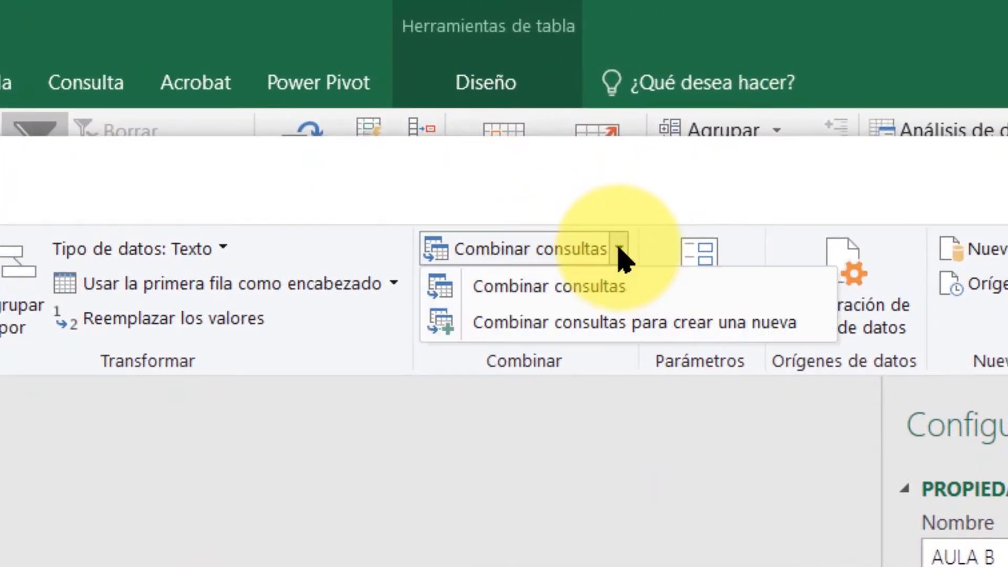
pyautogui.click(559, 288)
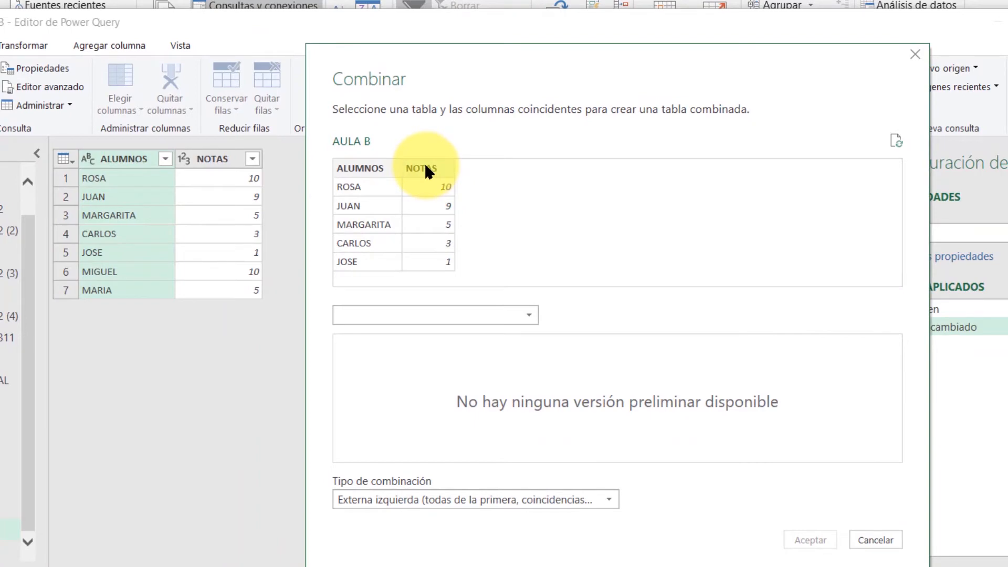
pyautogui.click(529, 317)
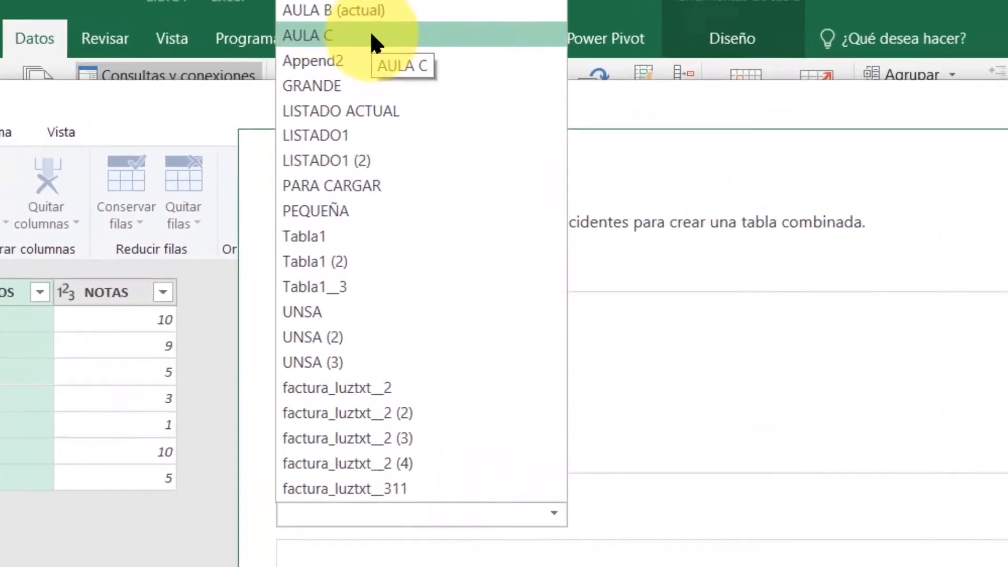
pyautogui.click(348, 44)
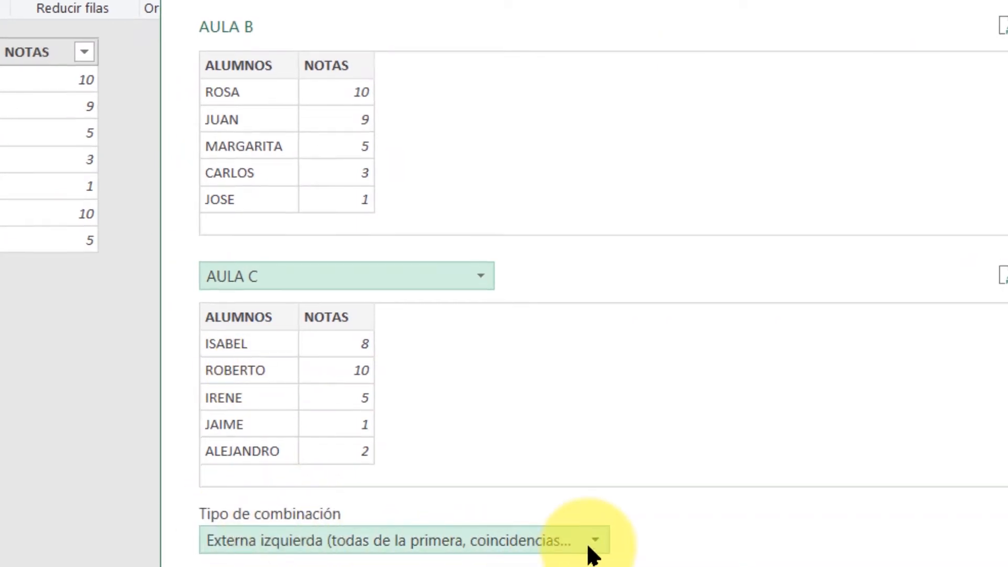
# Merge AULA B with AULA C on the NOTAS columns using the Externa izquierda join type.
pyautogui.click(591, 543)
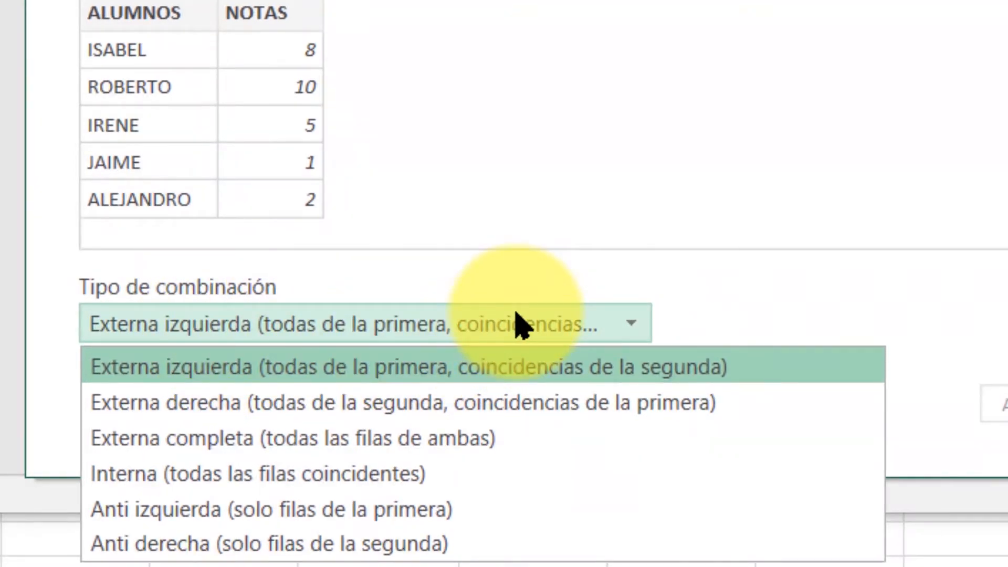
pyautogui.click(515, 353)
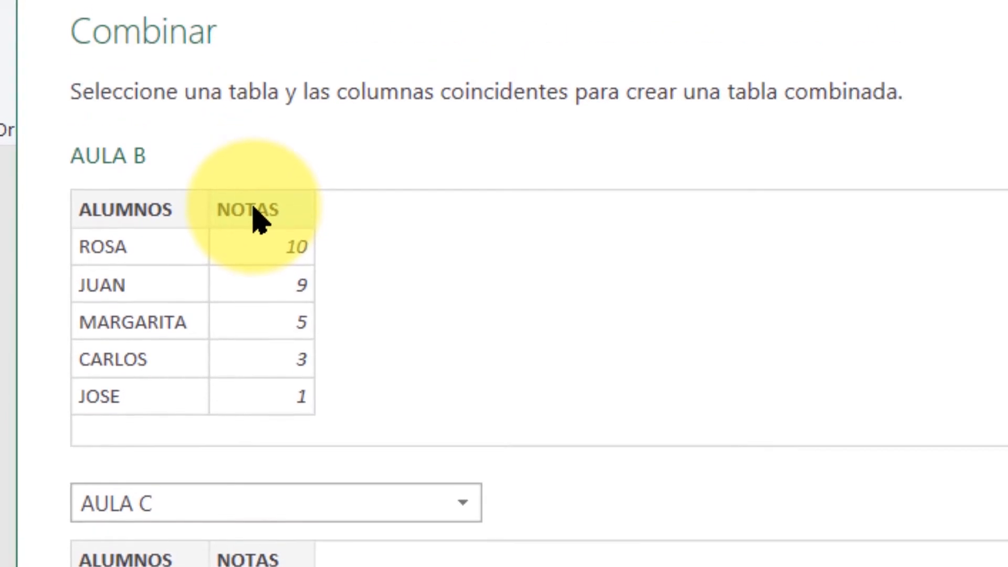
pyautogui.click(257, 216)
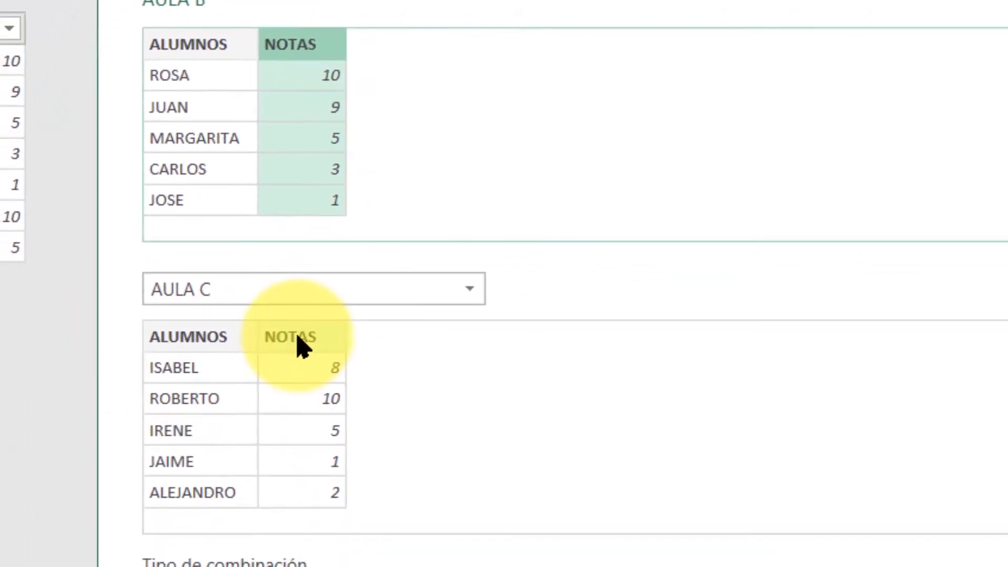
pyautogui.click(302, 346)
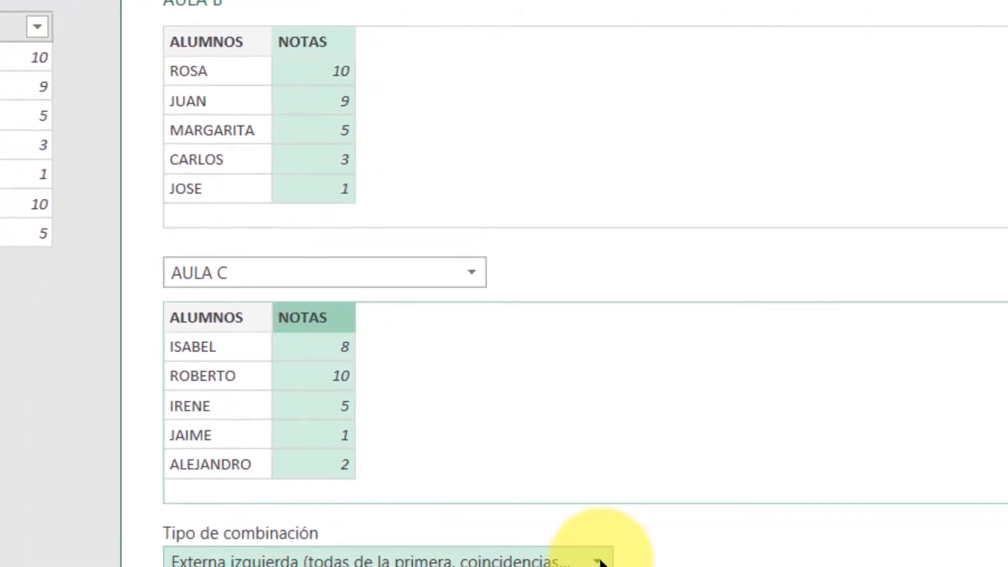
pyautogui.click(598, 552)
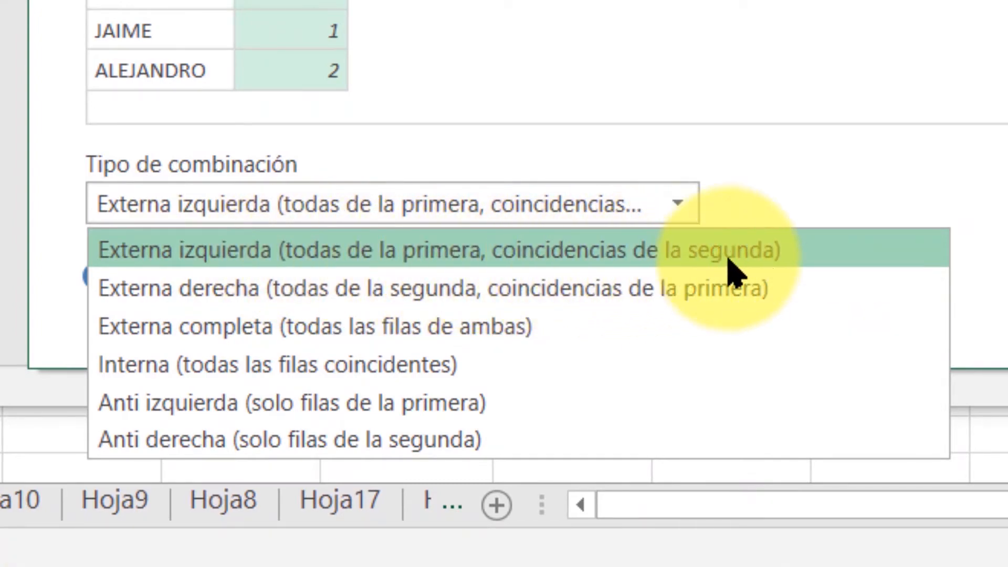
pyautogui.click(776, 271)
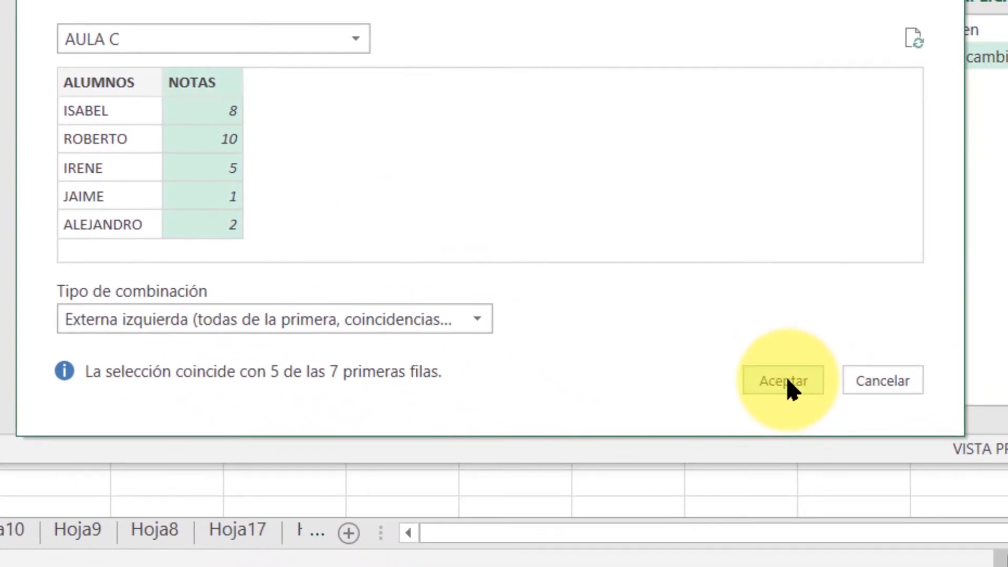
pyautogui.click(789, 389)
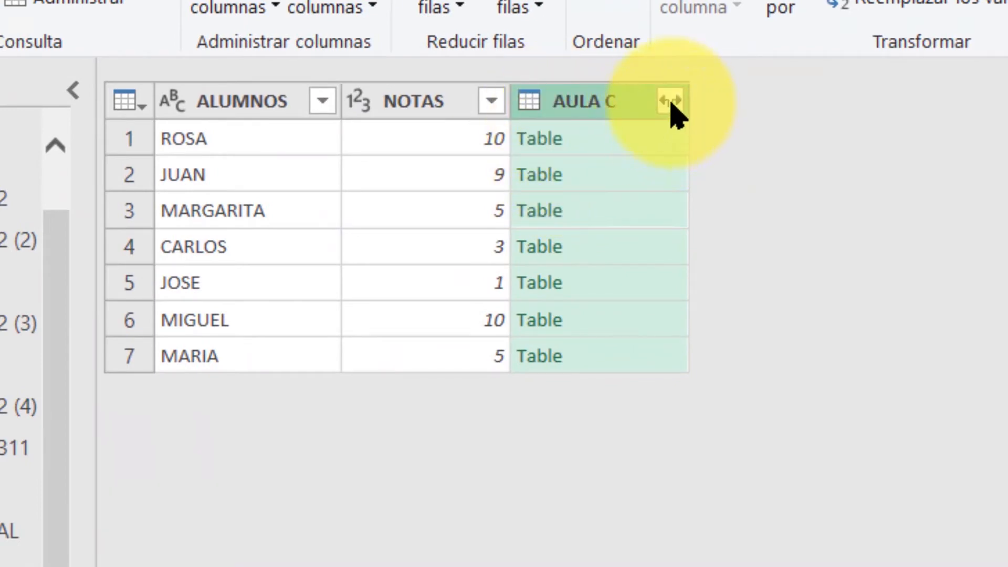
# Expand the AULA C column into prefixed ALUMNOS and NOTAS columns, and delete the expansion and left outer merge from the applied steps.
pyautogui.click(670, 101)
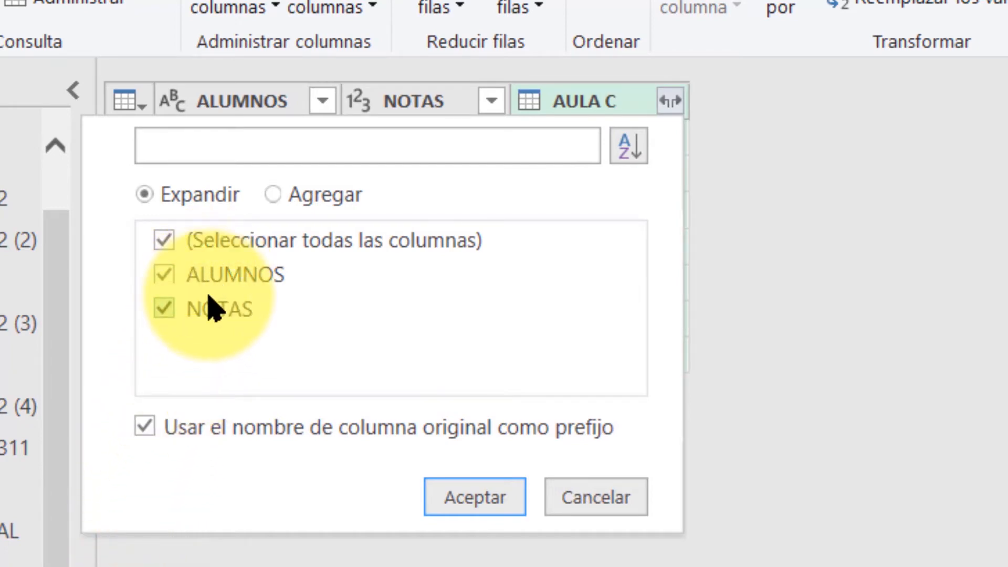
pyautogui.click(481, 502)
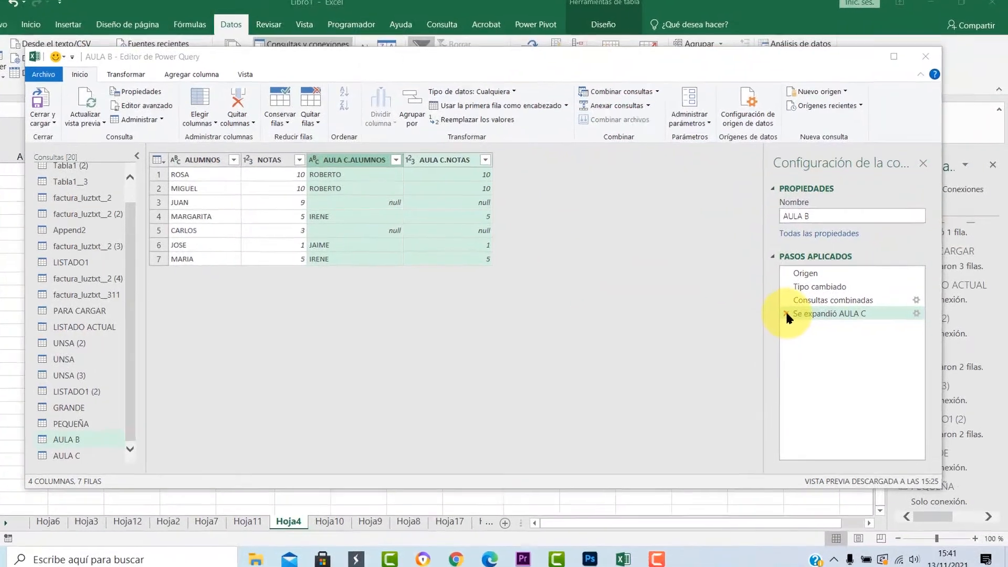
pyautogui.click(785, 314)
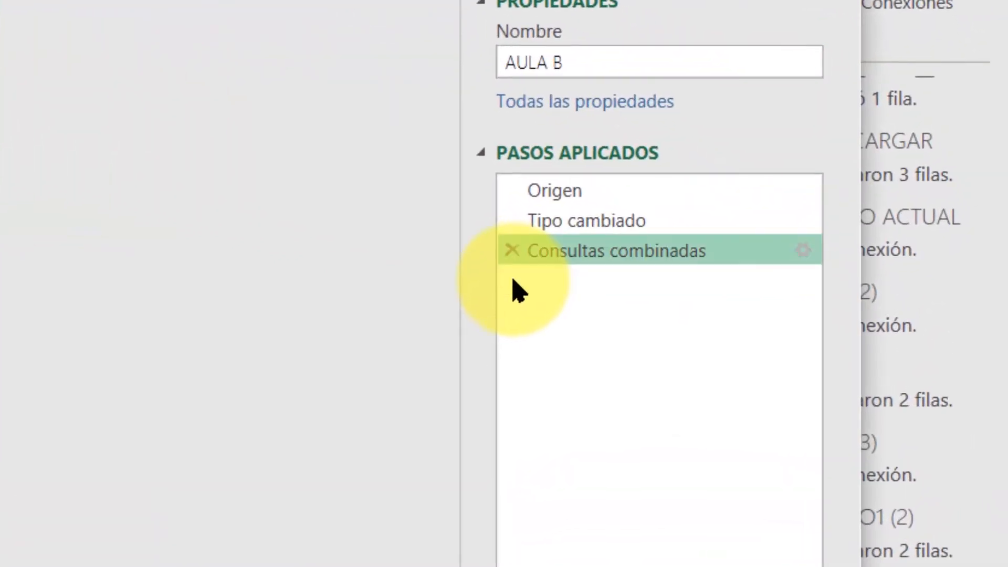
pyautogui.click(511, 251)
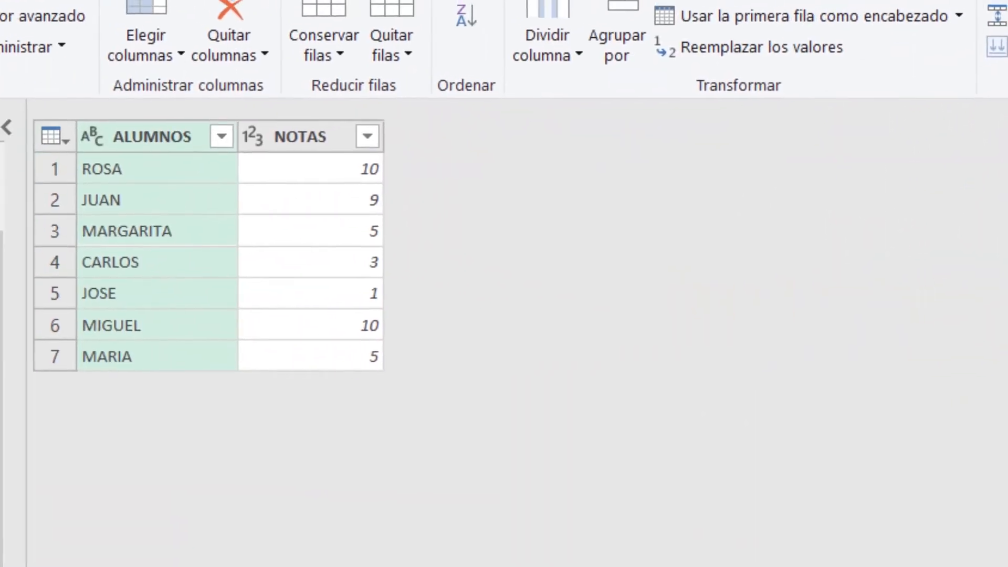
# Merge AULA B with AULA C within the current query, matching the NOTAS columns with the Externa derecha join type.
pyautogui.click(954, 38)
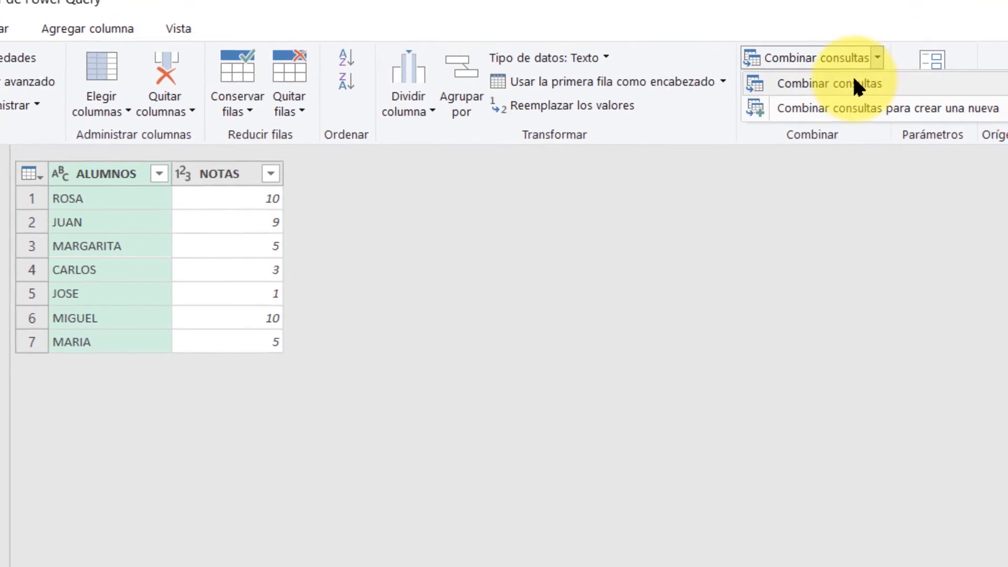
pyautogui.click(835, 82)
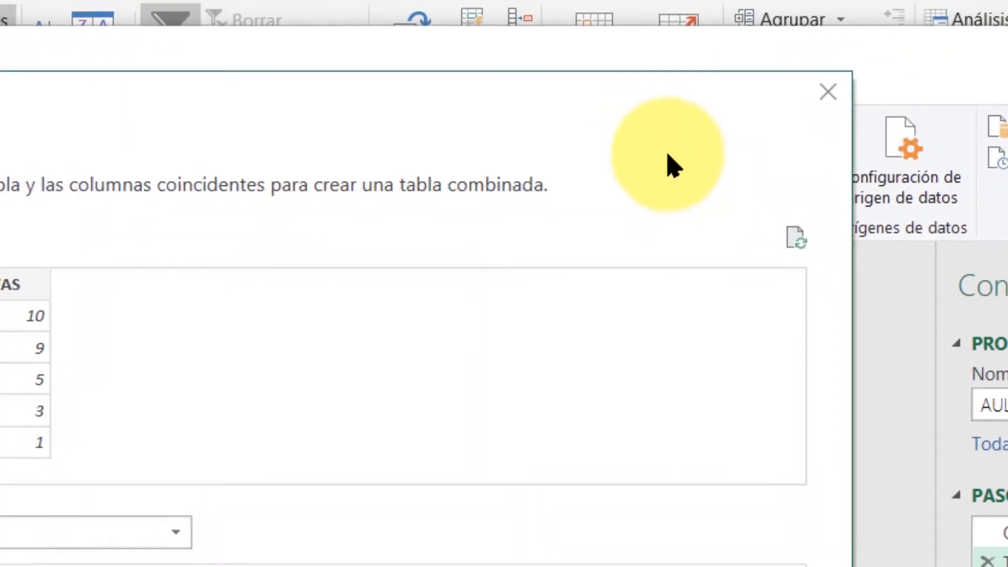
pyautogui.click(175, 532)
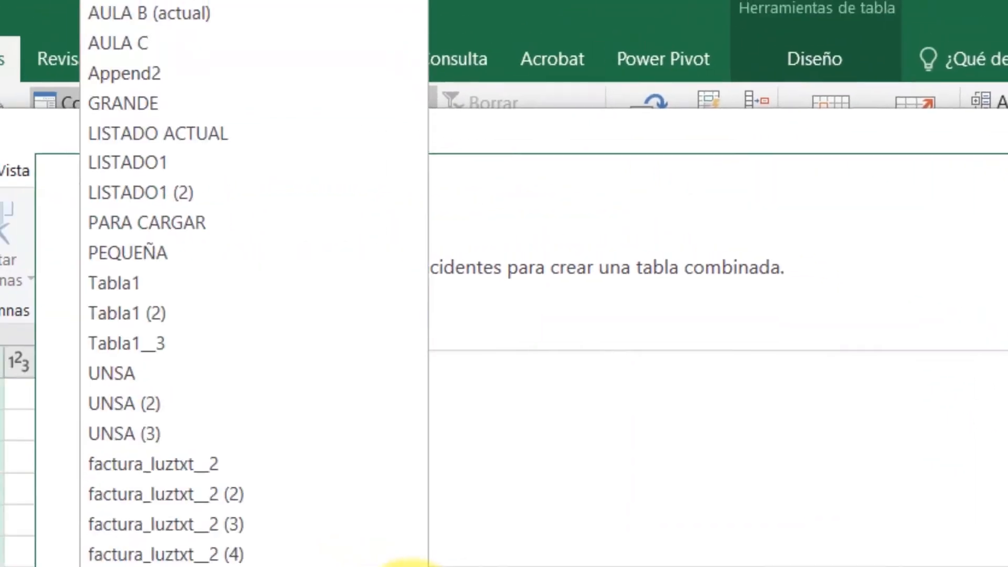
pyautogui.click(188, 54)
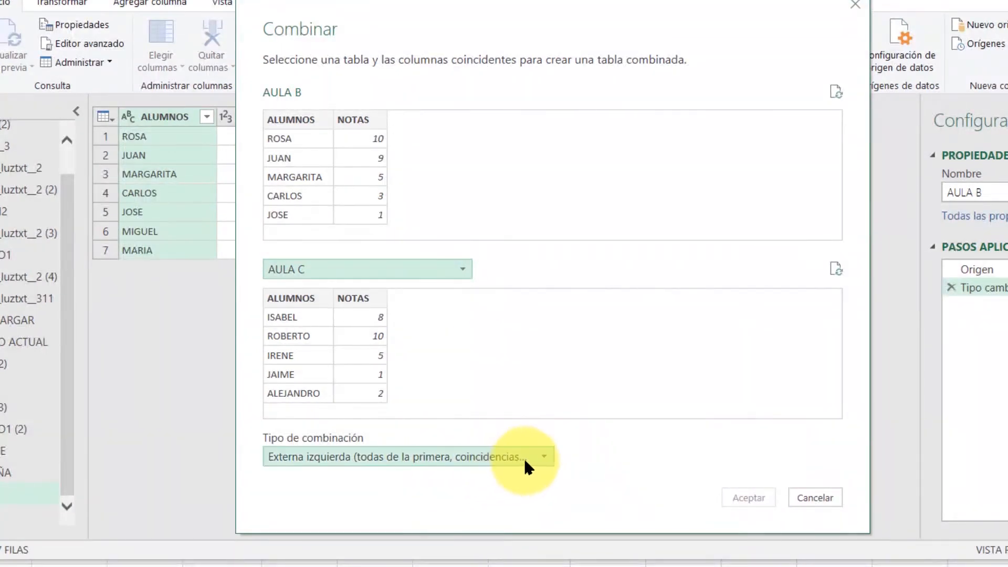
pyautogui.click(542, 456)
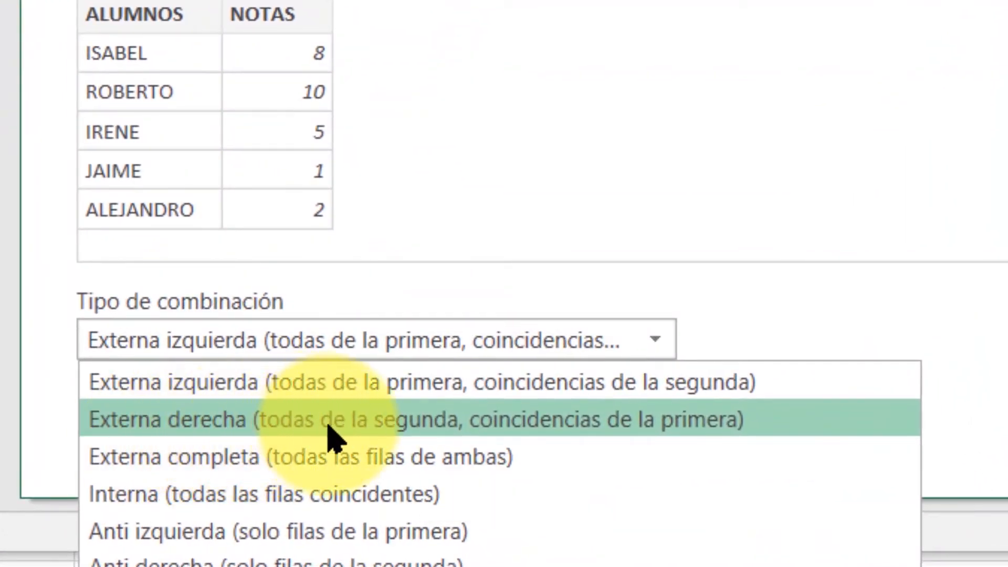
pyautogui.click(587, 439)
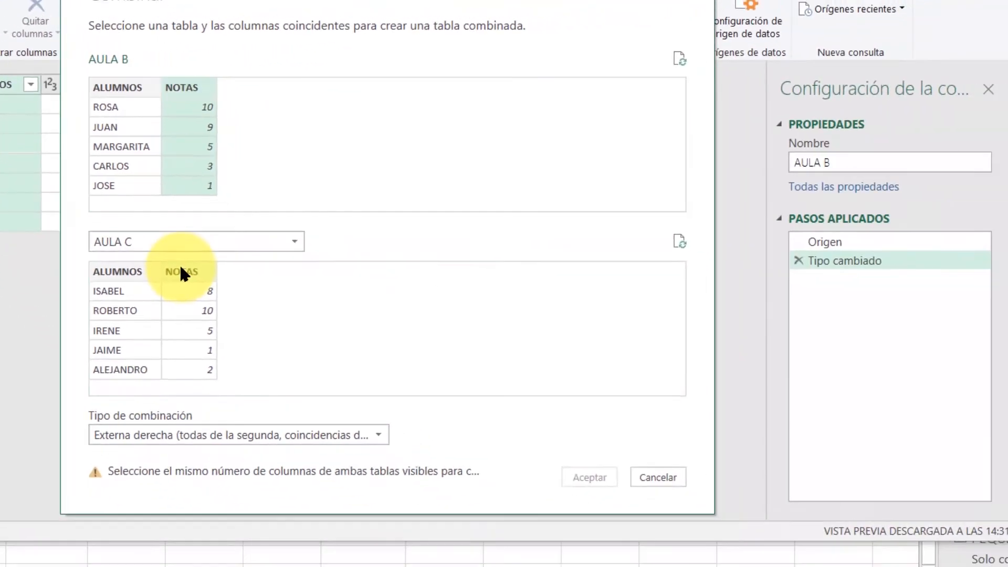
pyautogui.click(572, 468)
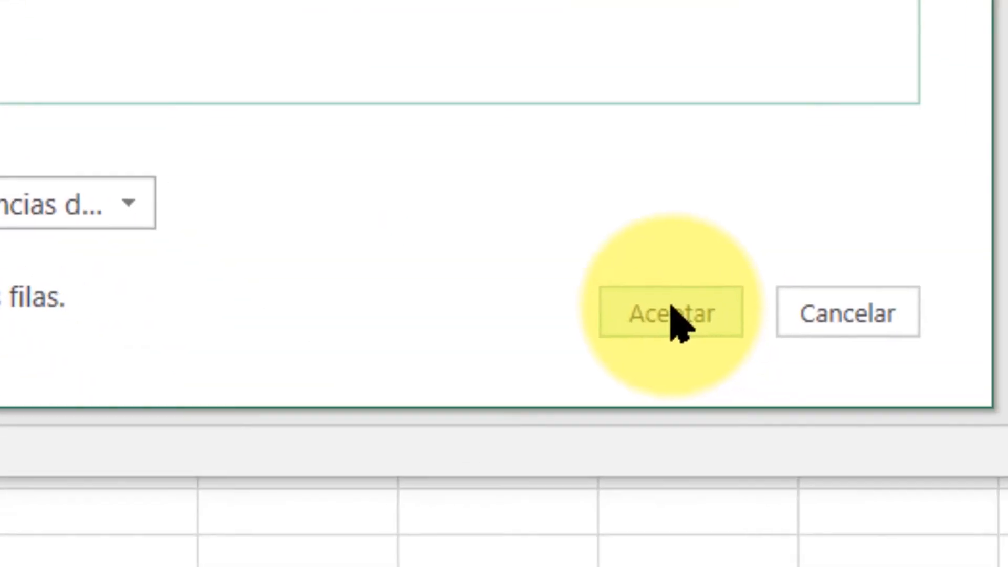
pyautogui.click(672, 313)
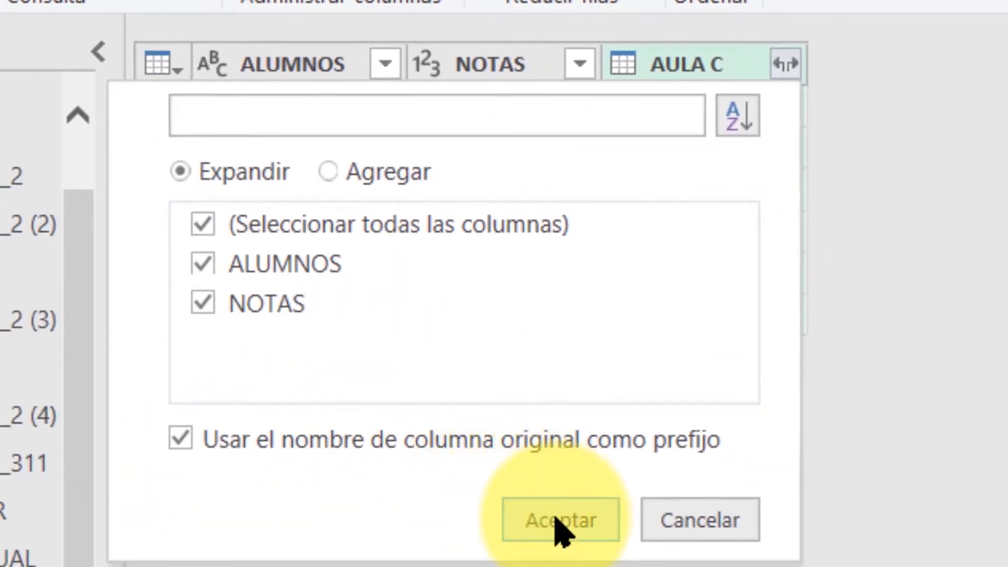
# Expand ALUMNOS and NOTAS from the right outer merge with their prefix, and delete the expansion and merge from the applied steps.
pyautogui.click(559, 522)
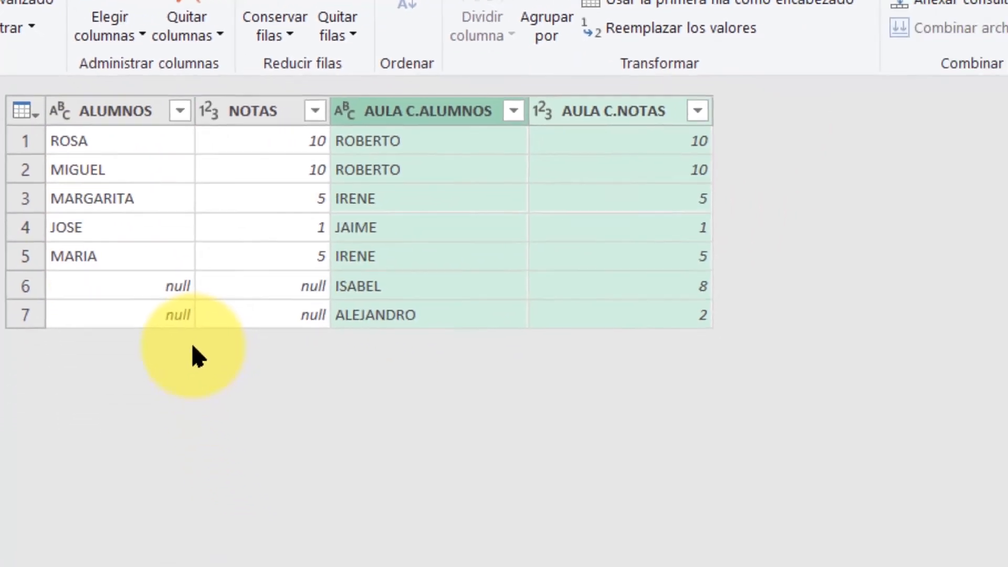
pyautogui.click(901, 286)
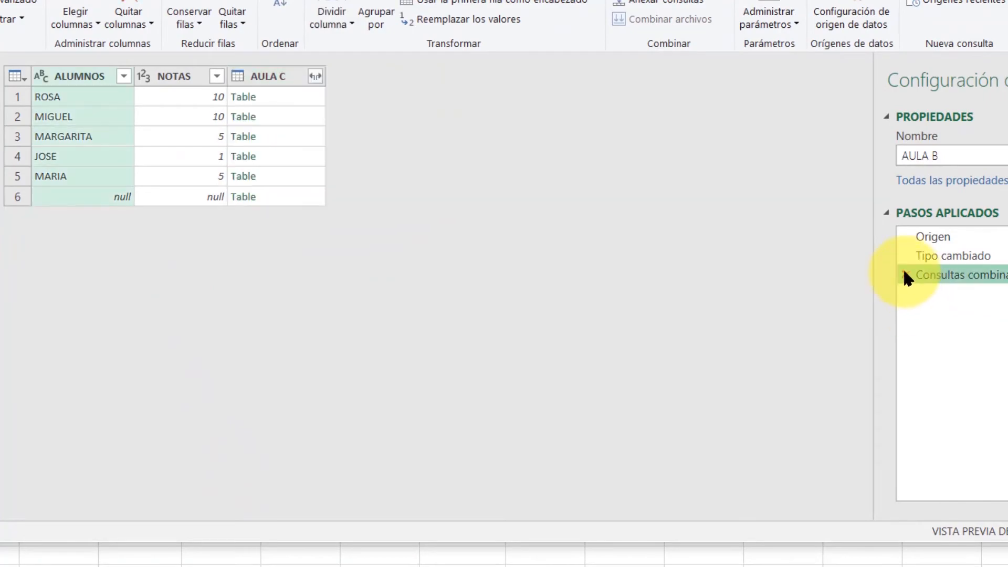
pyautogui.click(902, 275)
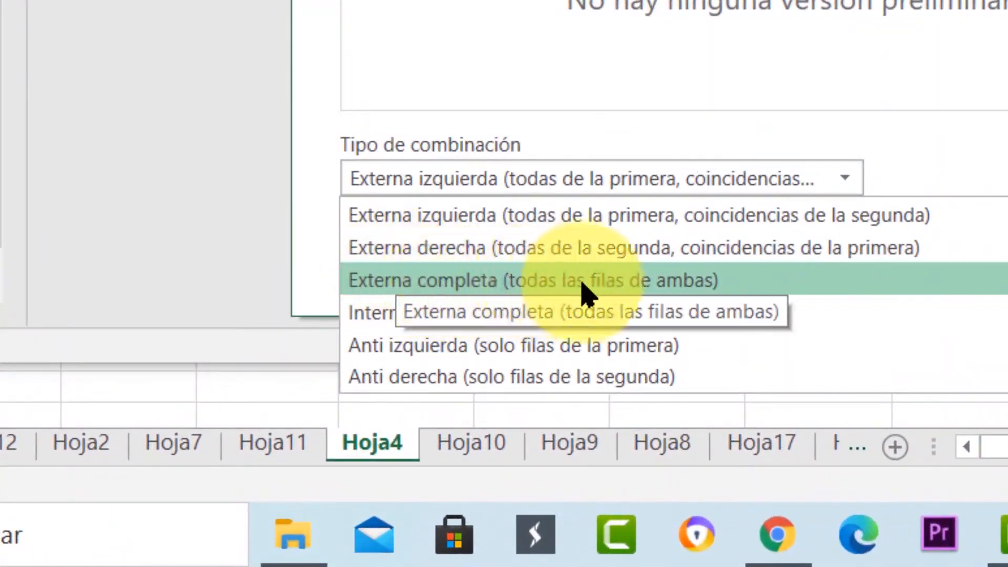
# Merge AULA B with AULA C on the NOTAS columns using the Externa completa join type.
pyautogui.click(617, 289)
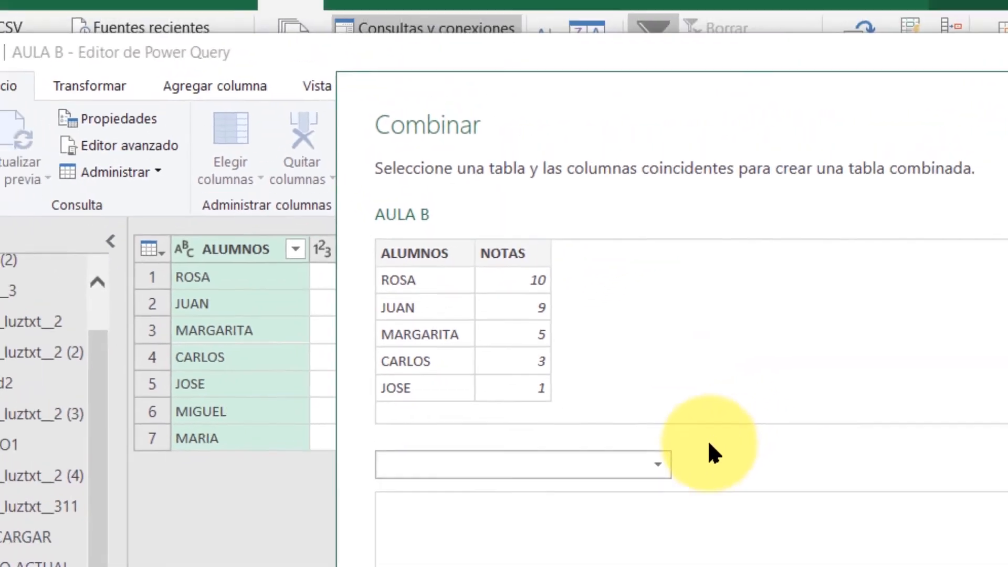
pyautogui.click(693, 437)
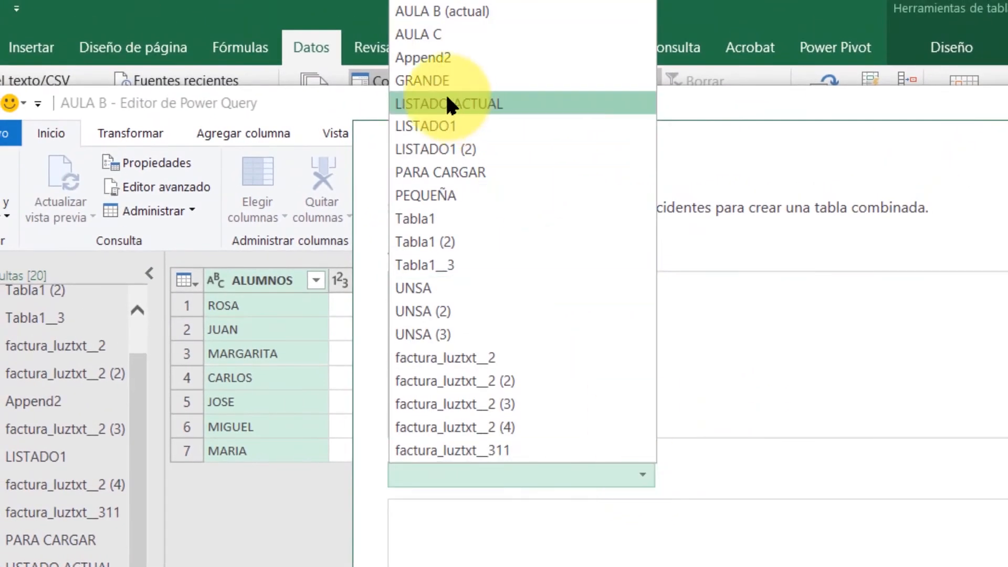
pyautogui.click(436, 34)
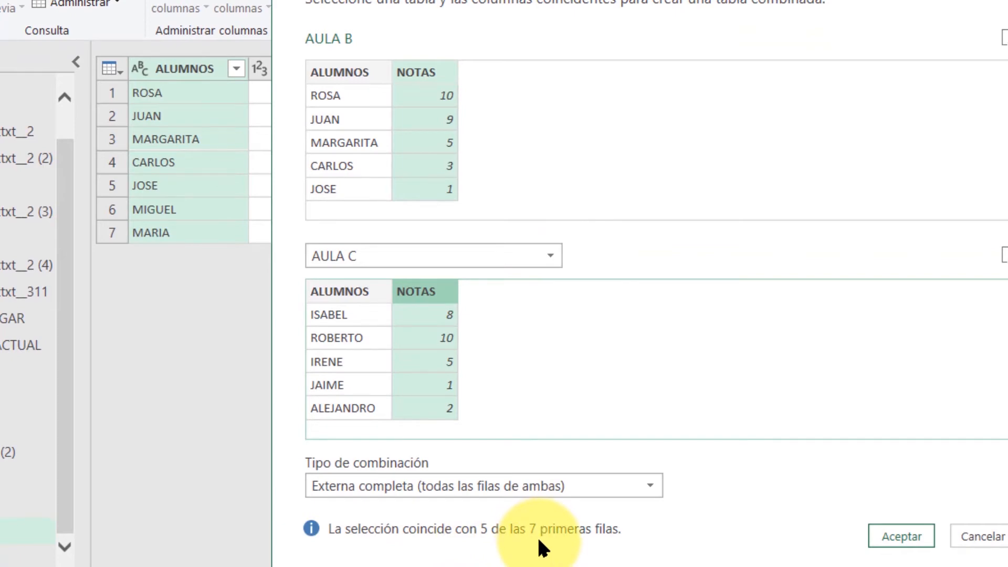
pyautogui.click(900, 536)
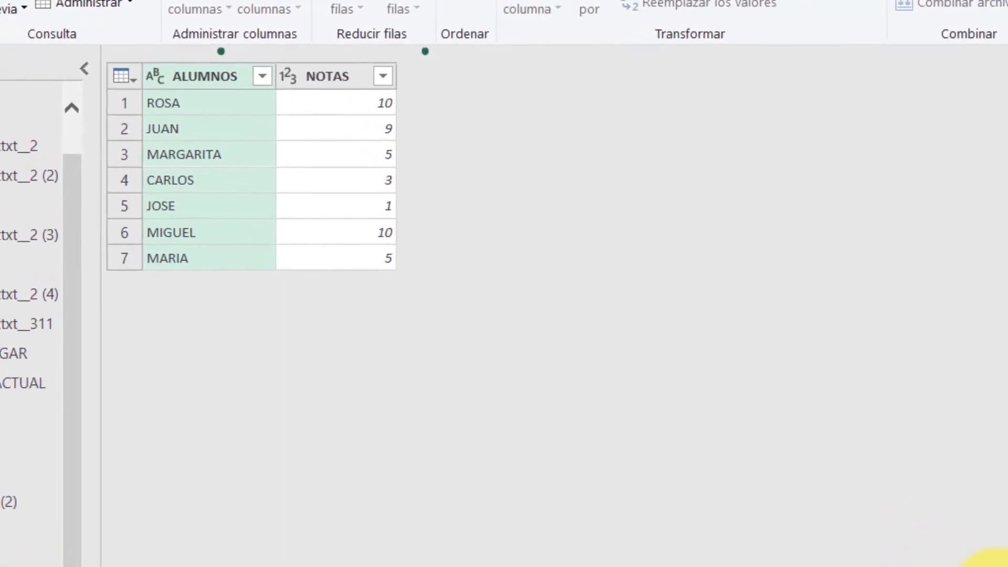
# Expand ALUMNOS and NOTAS from the full outer merge with their prefix, and remove the expansion and merge from the applied steps.
pyautogui.click(510, 76)
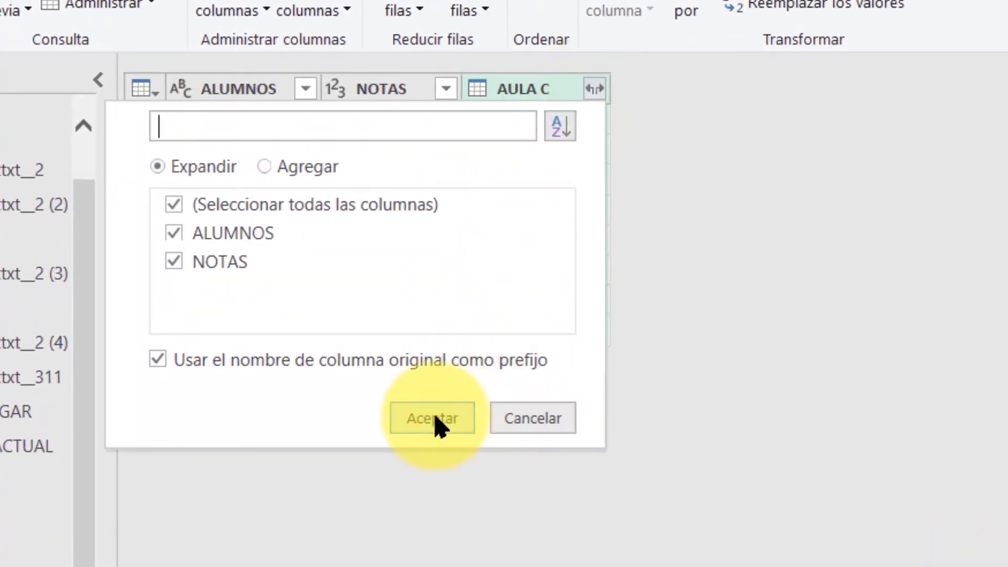
pyautogui.click(436, 419)
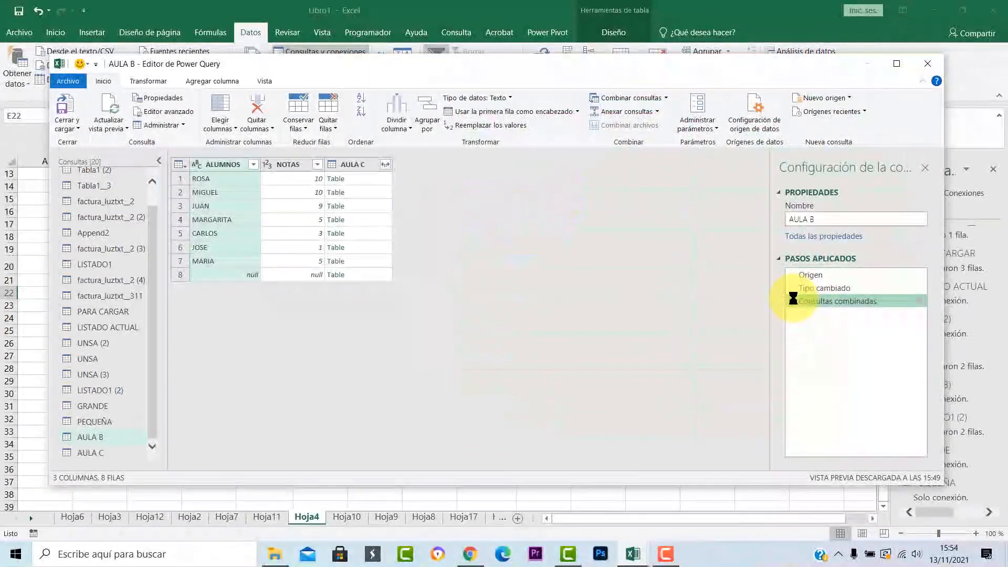
pyautogui.click(792, 299)
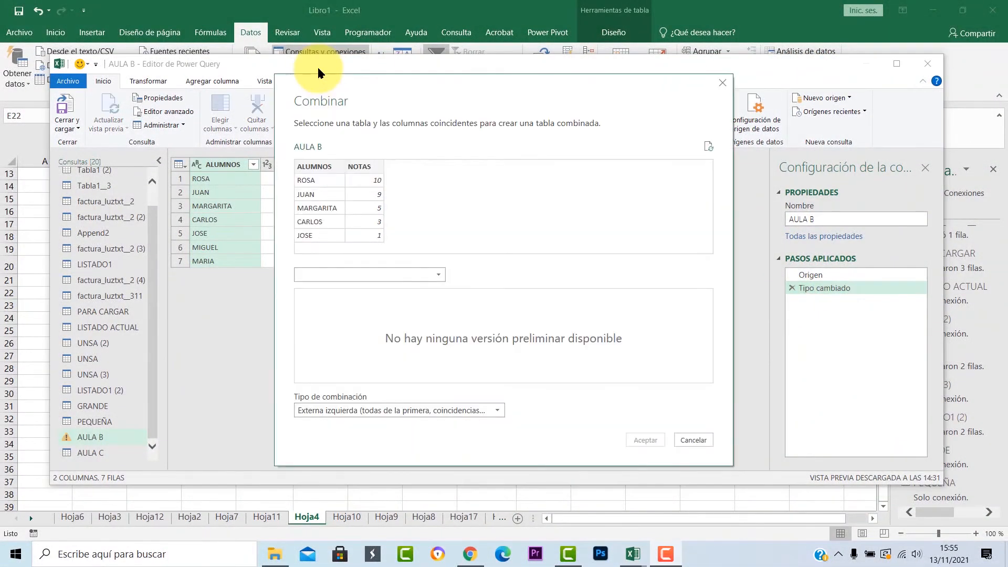
# Merge AULA B with AULA C on the NOTAS columns using the Interna join type.
pyautogui.click(494, 410)
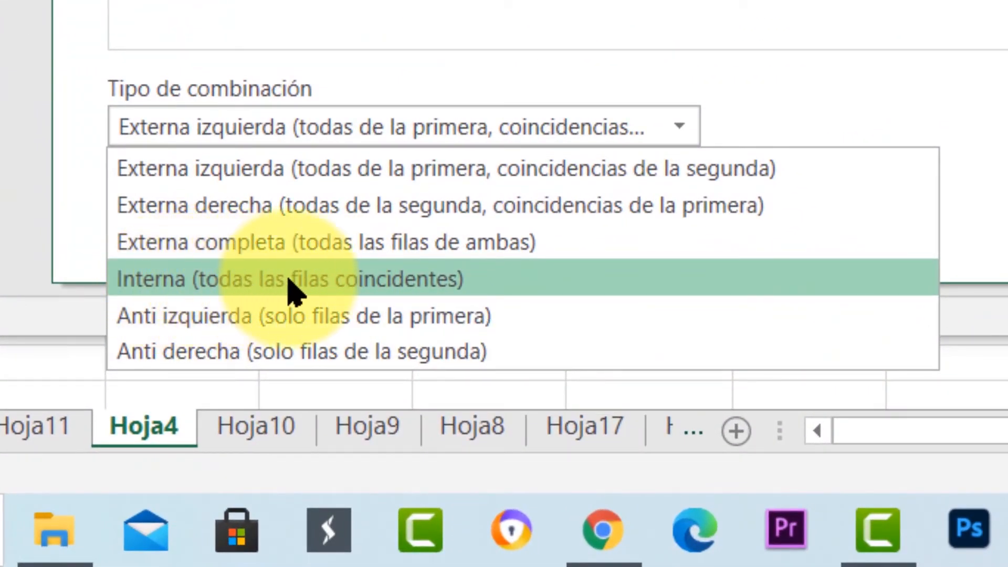
pyautogui.click(397, 283)
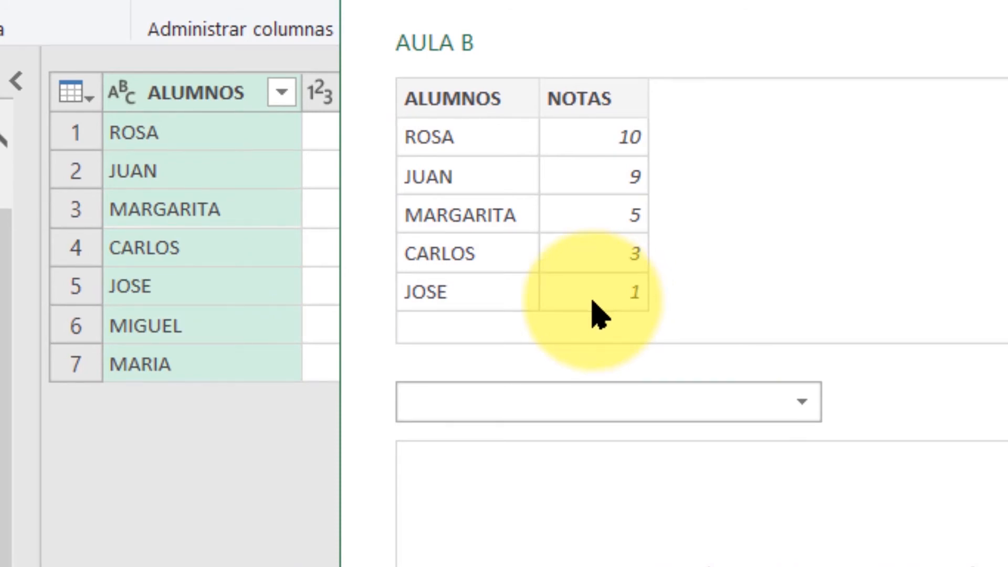
pyautogui.click(609, 402)
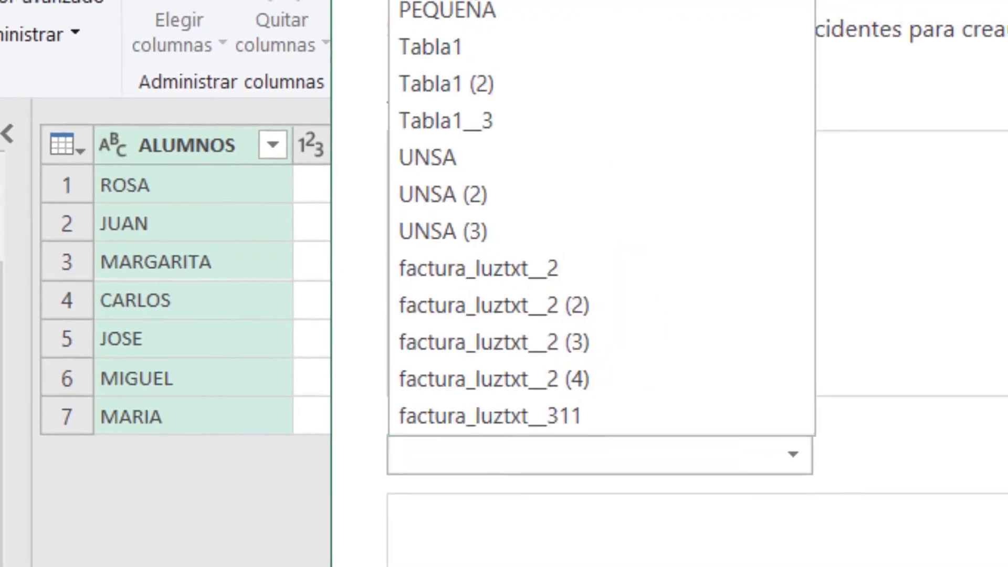
pyautogui.click(443, 33)
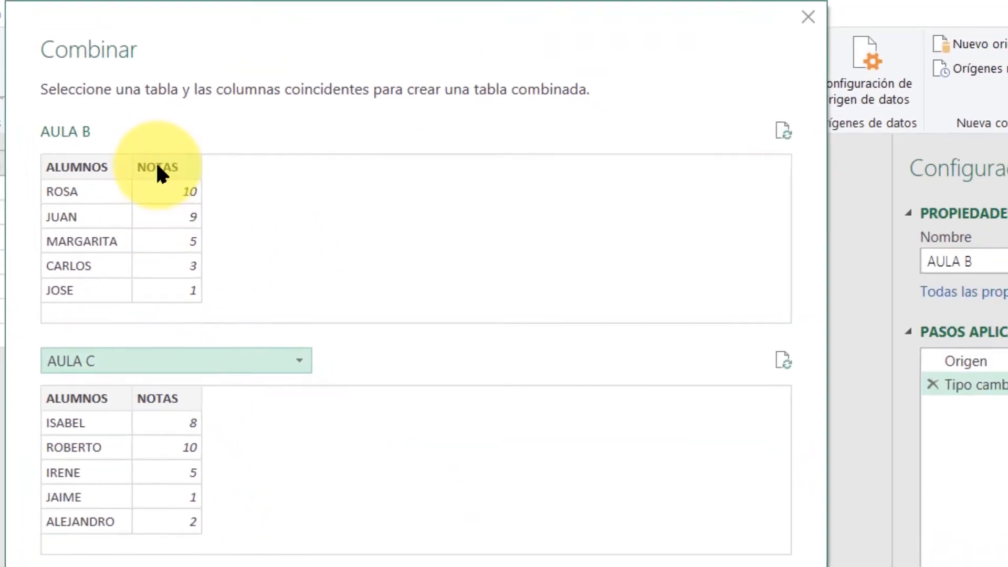
pyautogui.click(516, 468)
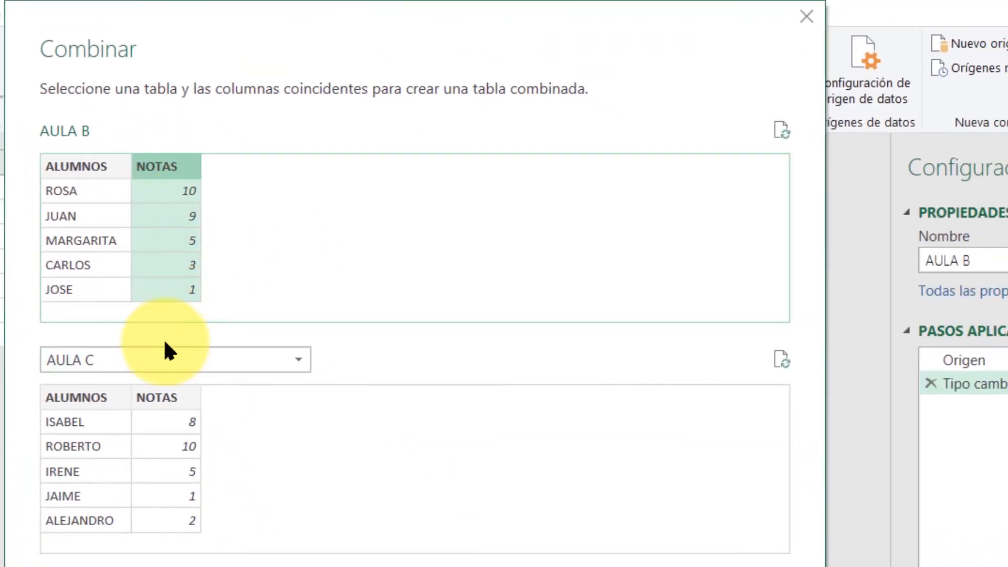
pyautogui.click(156, 395)
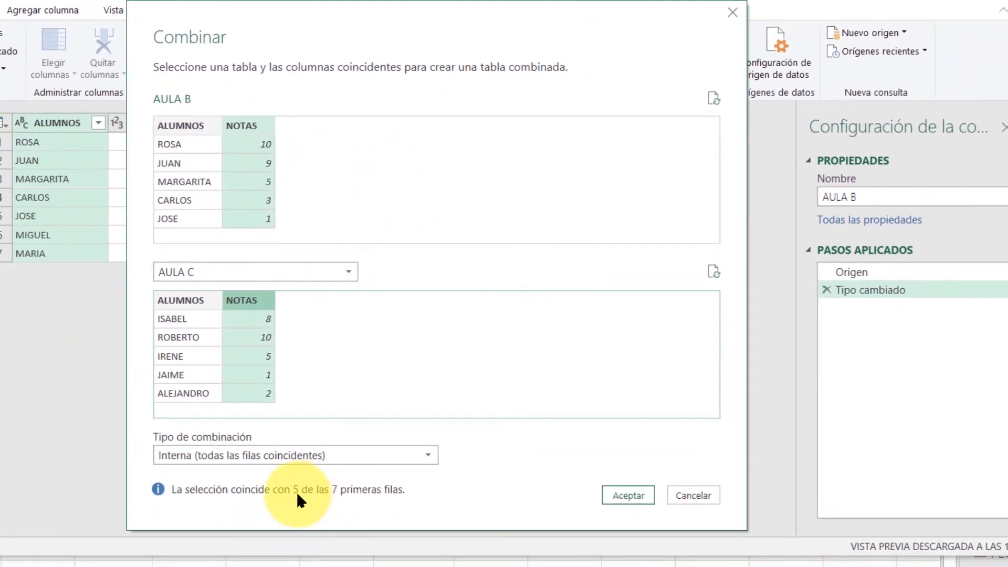
pyautogui.click(628, 496)
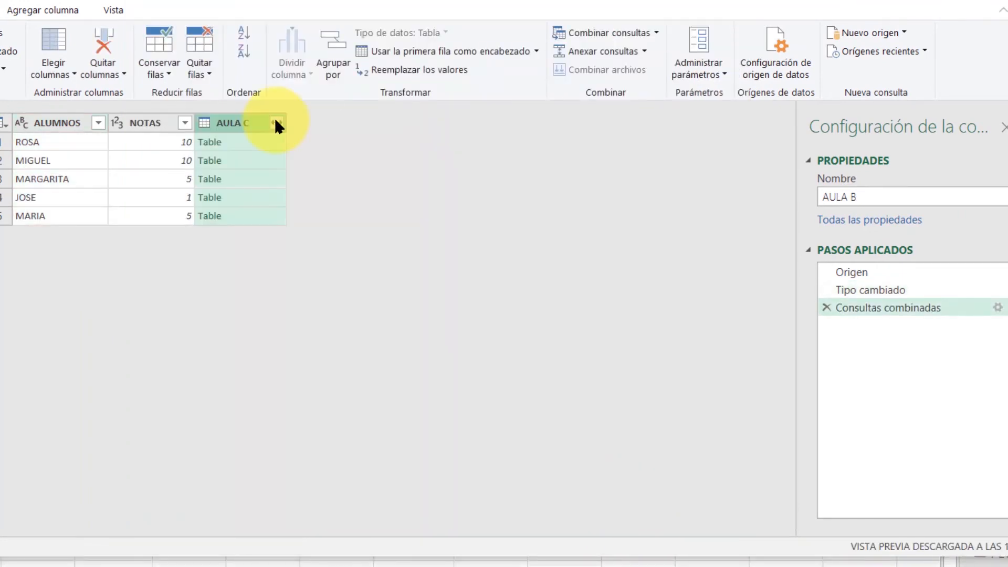
# Expand ALUMNOS and NOTAS from the inner merge with their prefix, and delete the expansion and merge from the applied steps.
pyautogui.click(279, 123)
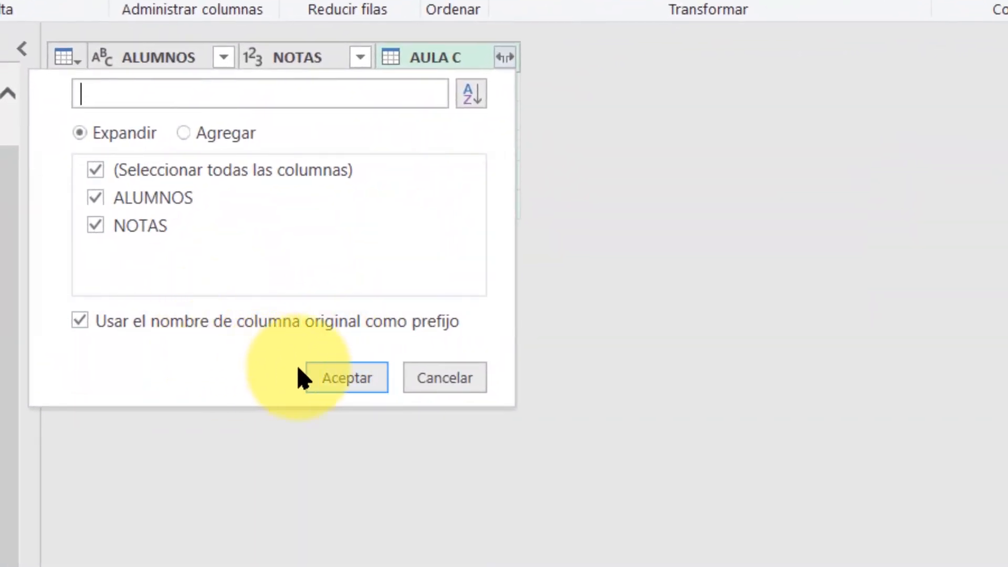
pyautogui.click(341, 383)
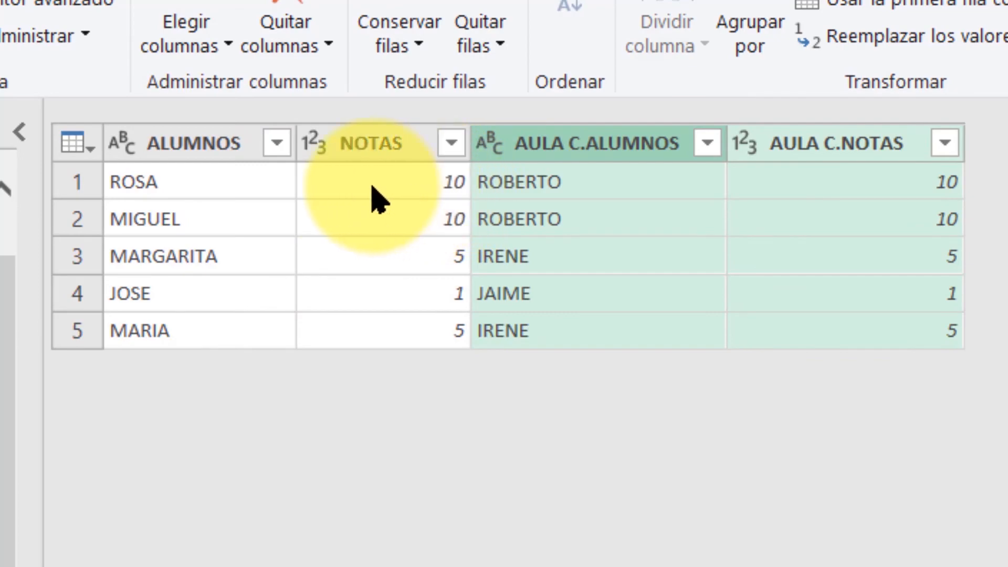
pyautogui.click(928, 294)
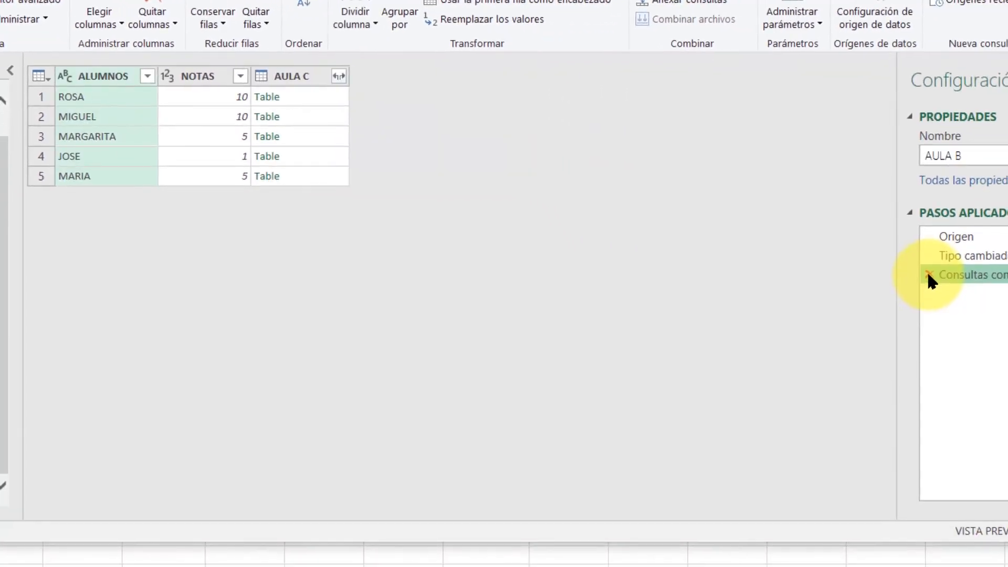
pyautogui.click(927, 275)
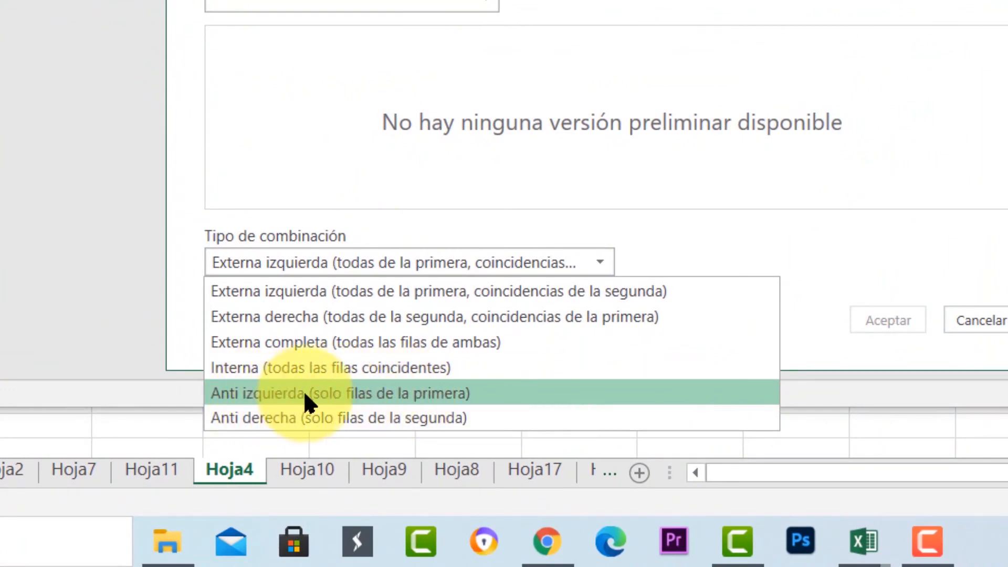
# Merge AULA B with AULA C on NOTAS using the Anti izquierda join type, and expand ALUMNOS and NOTAS with their prefix.
pyautogui.click(357, 393)
pyautogui.click(489, 3)
pyautogui.click(281, 42)
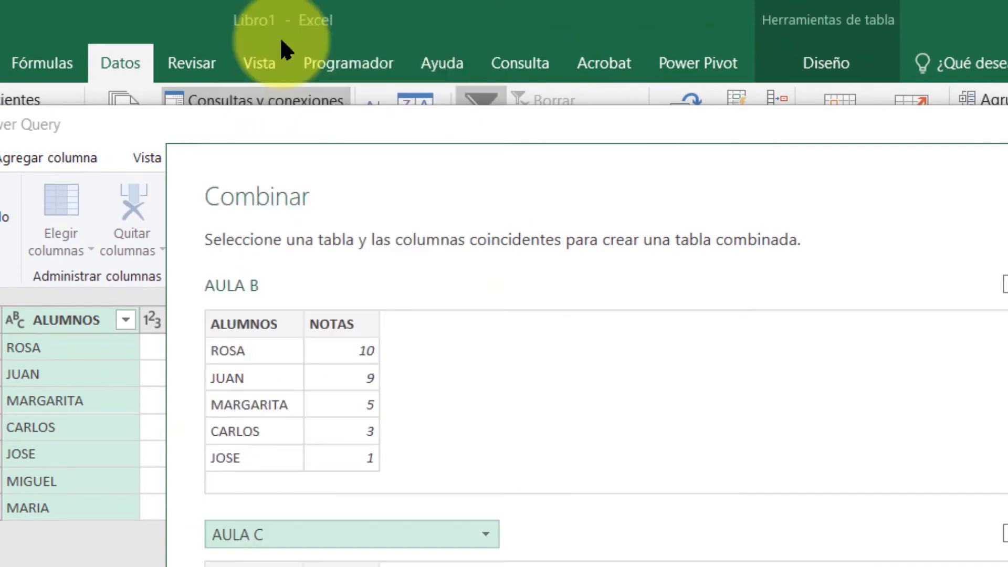
pyautogui.click(326, 324)
pyautogui.click(340, 563)
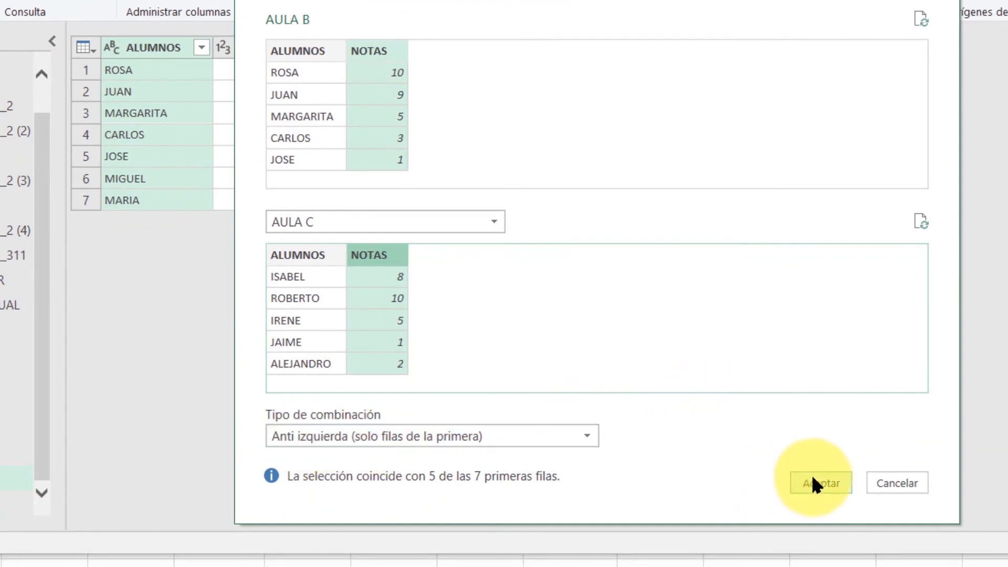
pyautogui.click(820, 482)
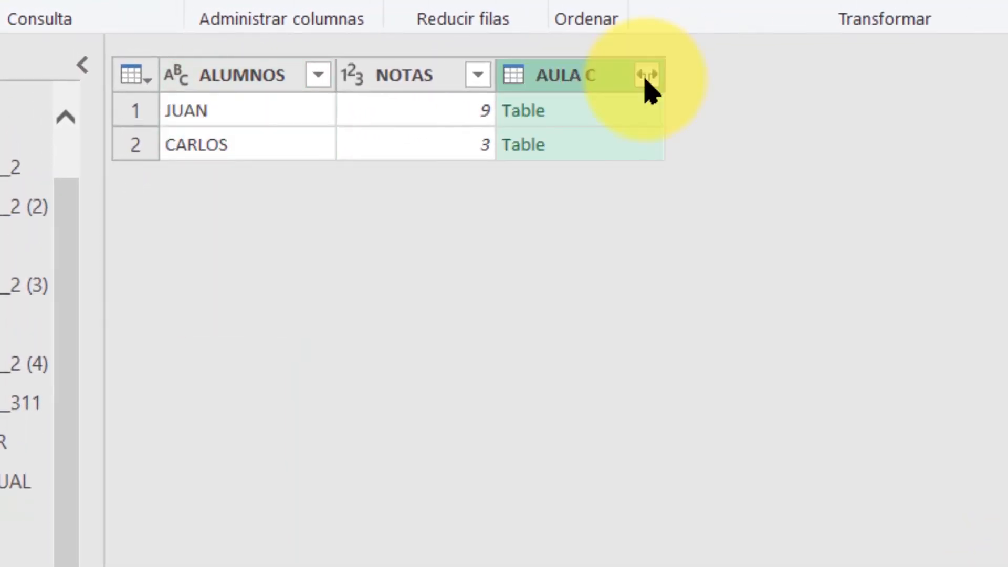
pyautogui.click(647, 75)
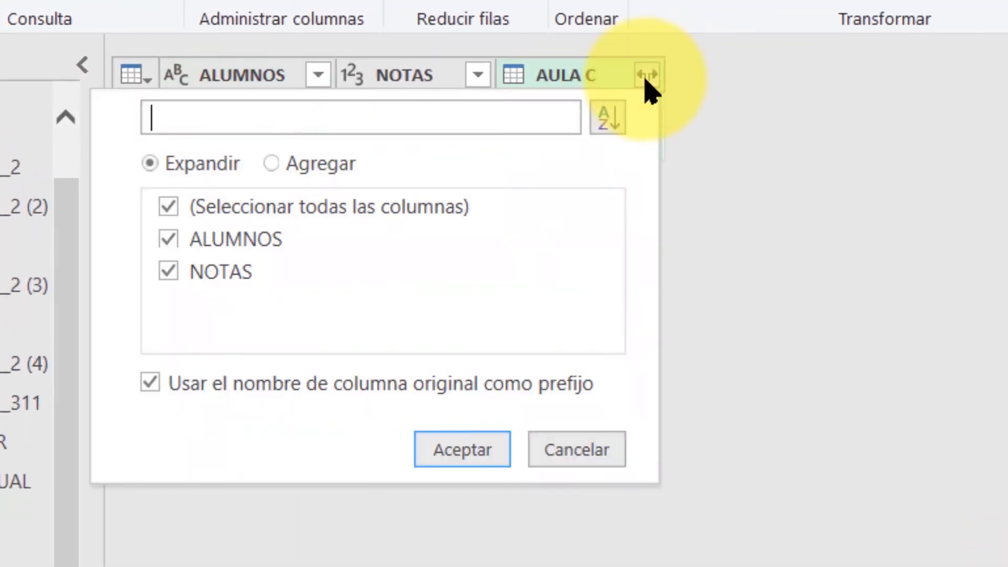
pyautogui.click(461, 447)
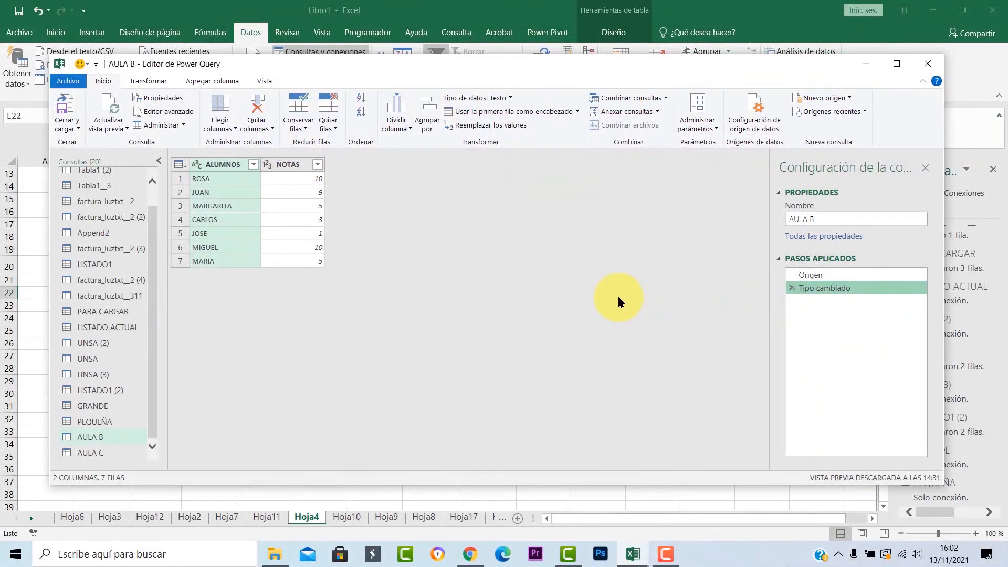
pyautogui.moveTo(665, 554)
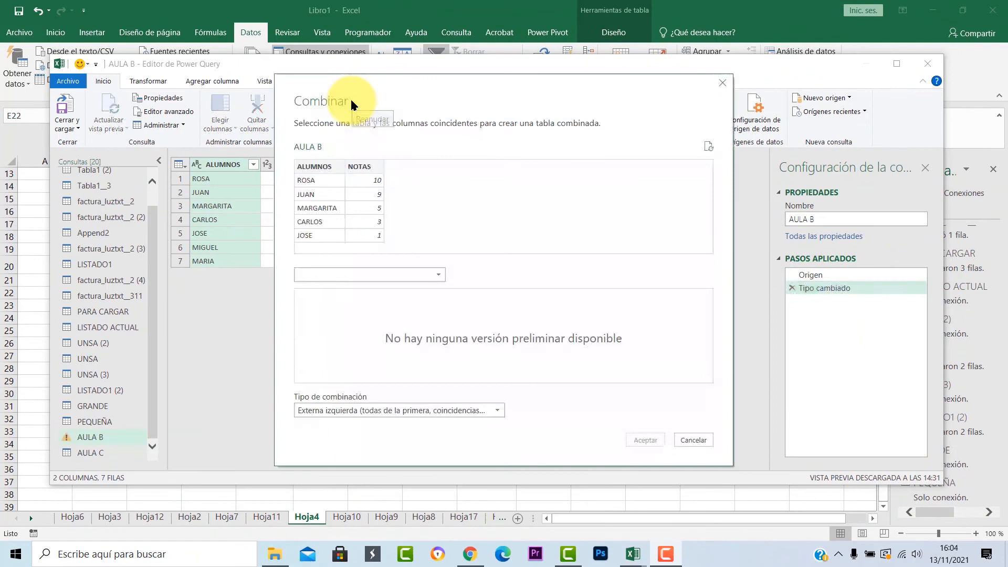
# Merge AULA B with AULA C on NOTAS using the Anti derecha join type, and expand ALUMNOS and NOTAS with their prefix.
pyautogui.click(399, 410)
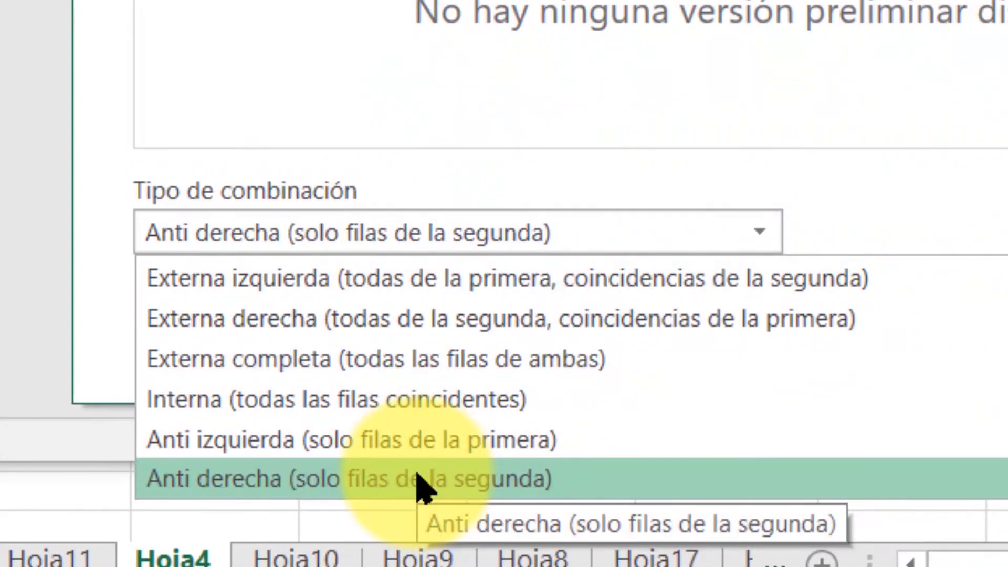
pyautogui.click(417, 478)
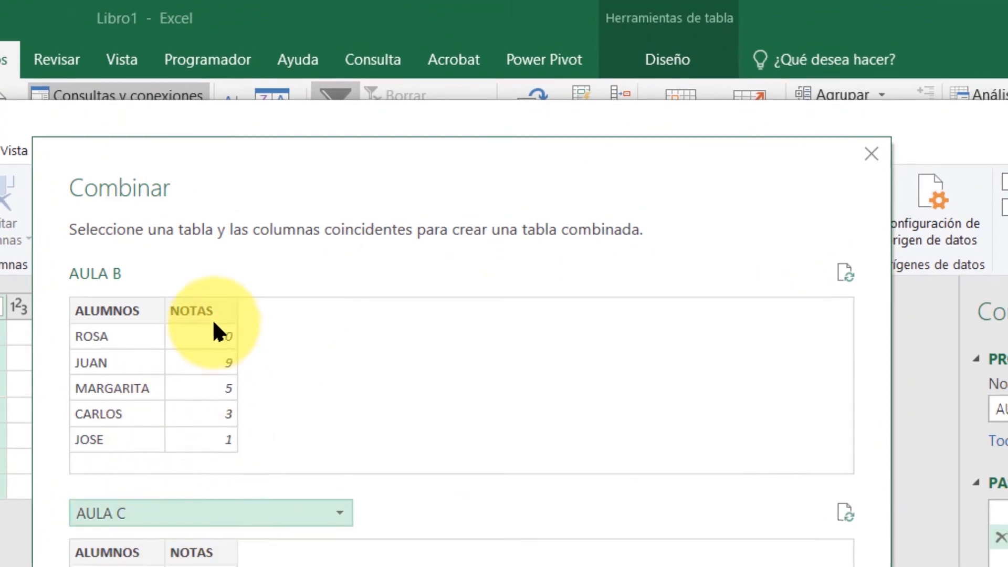
pyautogui.click(210, 319)
pyautogui.click(211, 558)
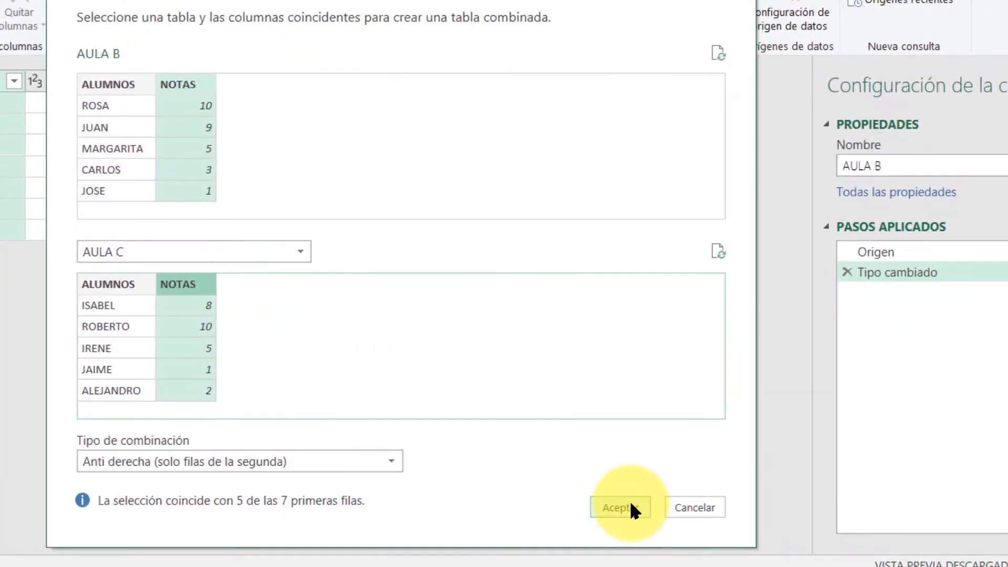
pyautogui.click(628, 507)
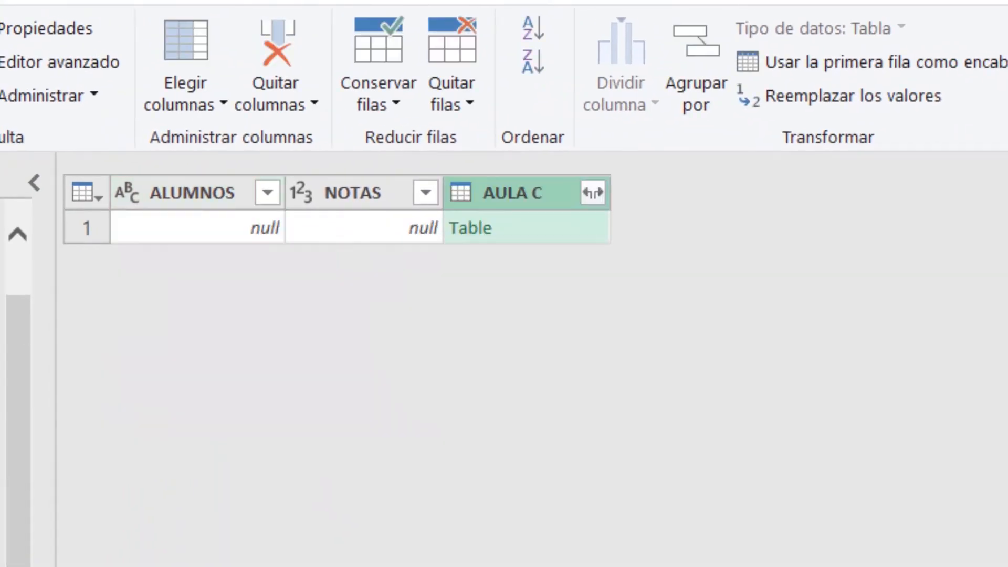
pyautogui.click(598, 190)
pyautogui.click(472, 467)
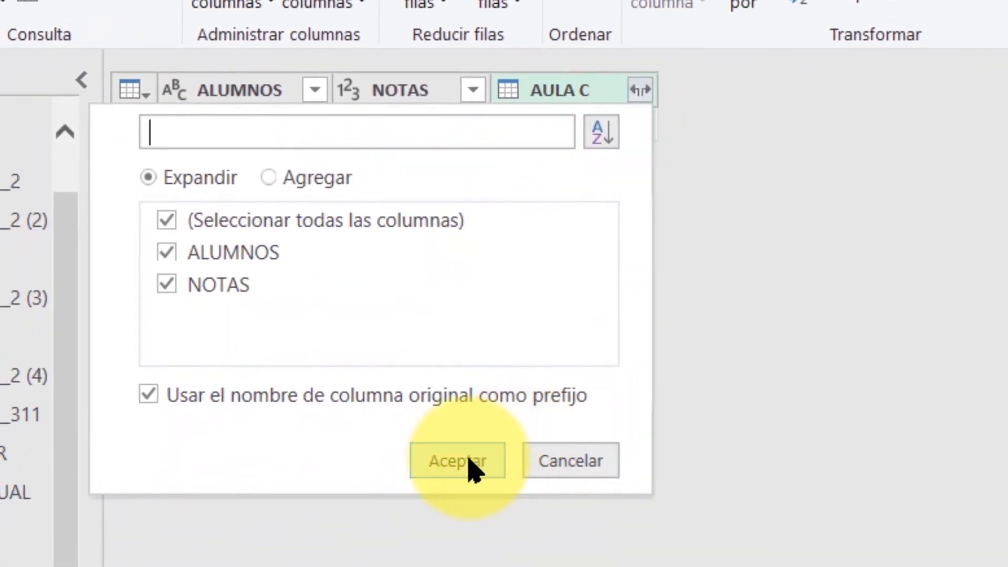